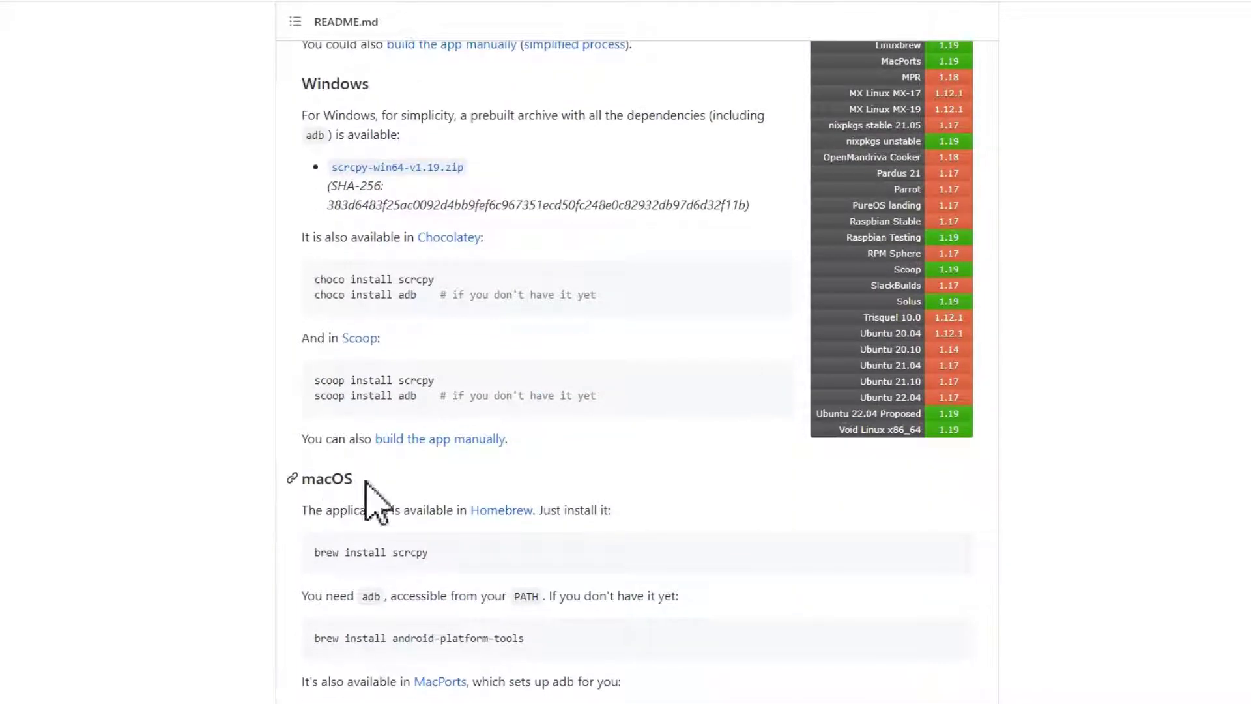
# Step: Download scrcpy-win64-v1.19.zip from the README's Windows section and show the downloaded file in its folder
pyautogui.scroll(5, 369, 485)
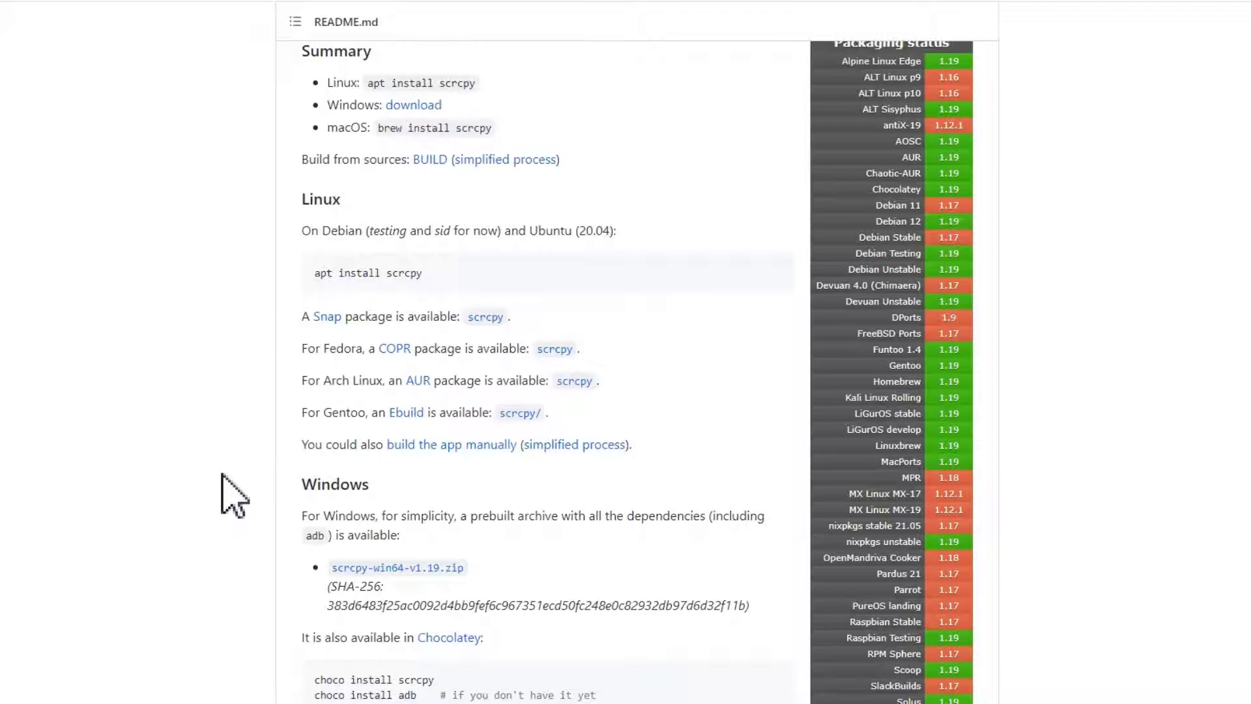
pyautogui.scroll(-2, 297, 508)
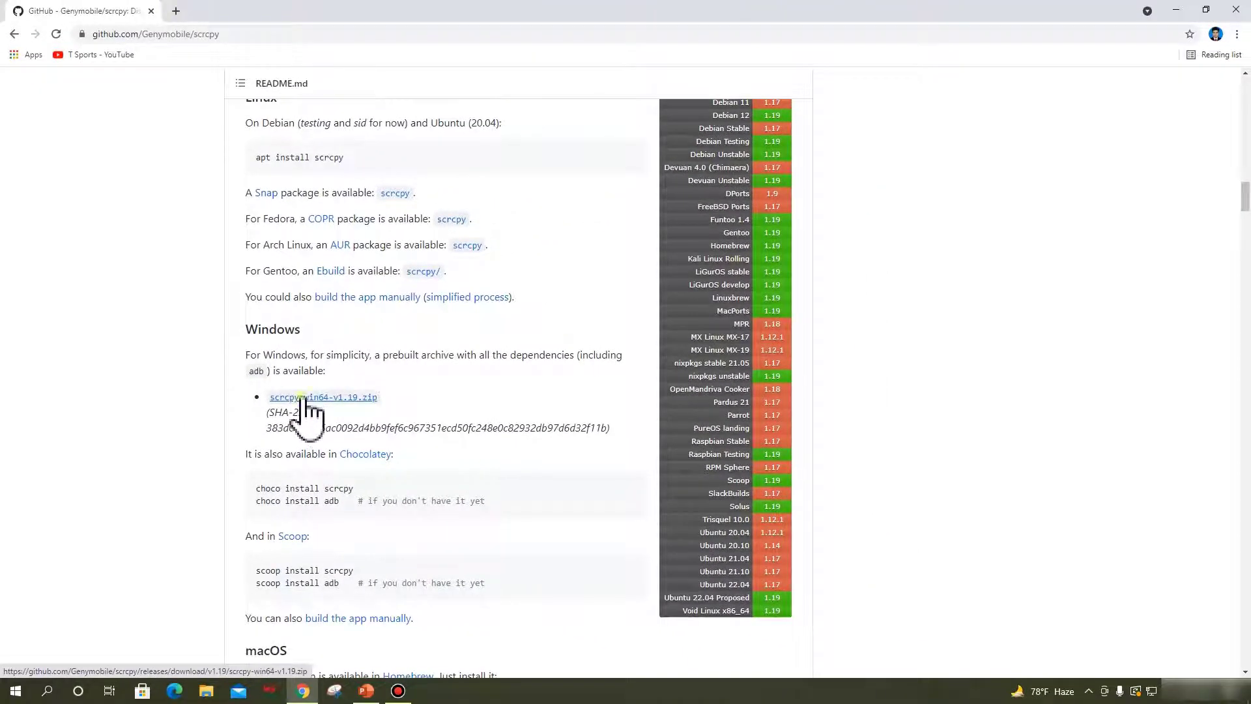
pyautogui.click(302, 397)
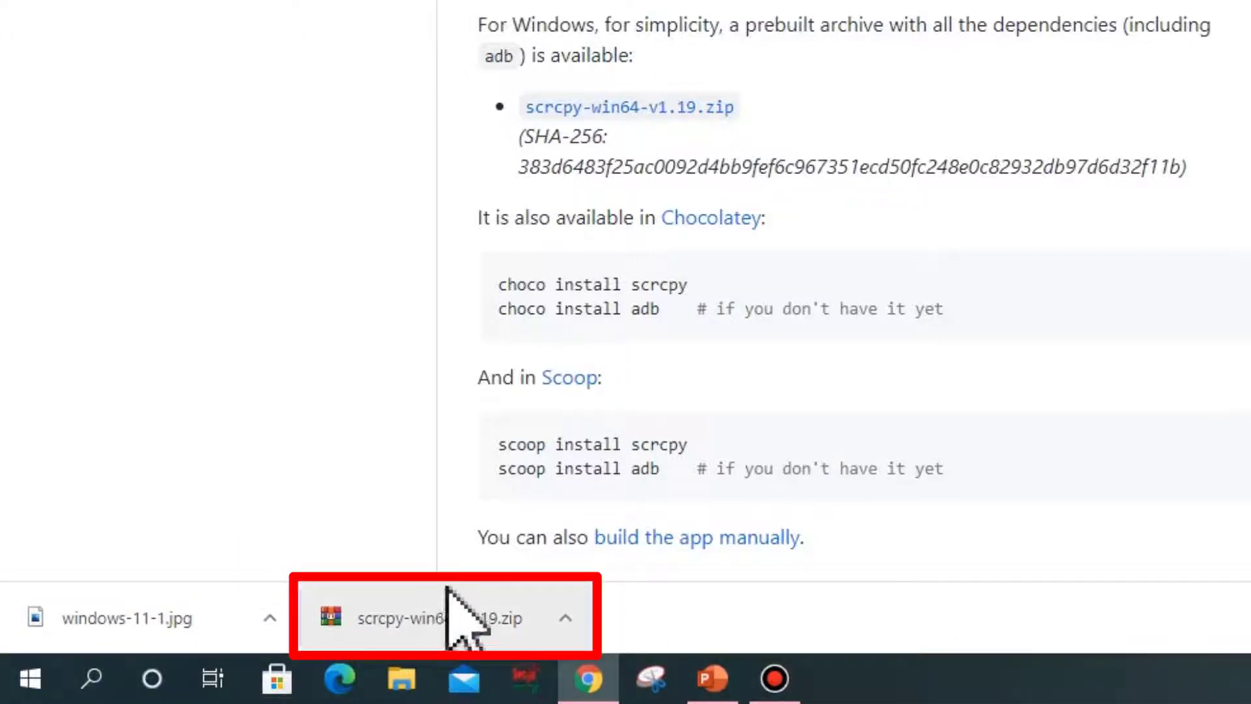
pyautogui.click(566, 618)
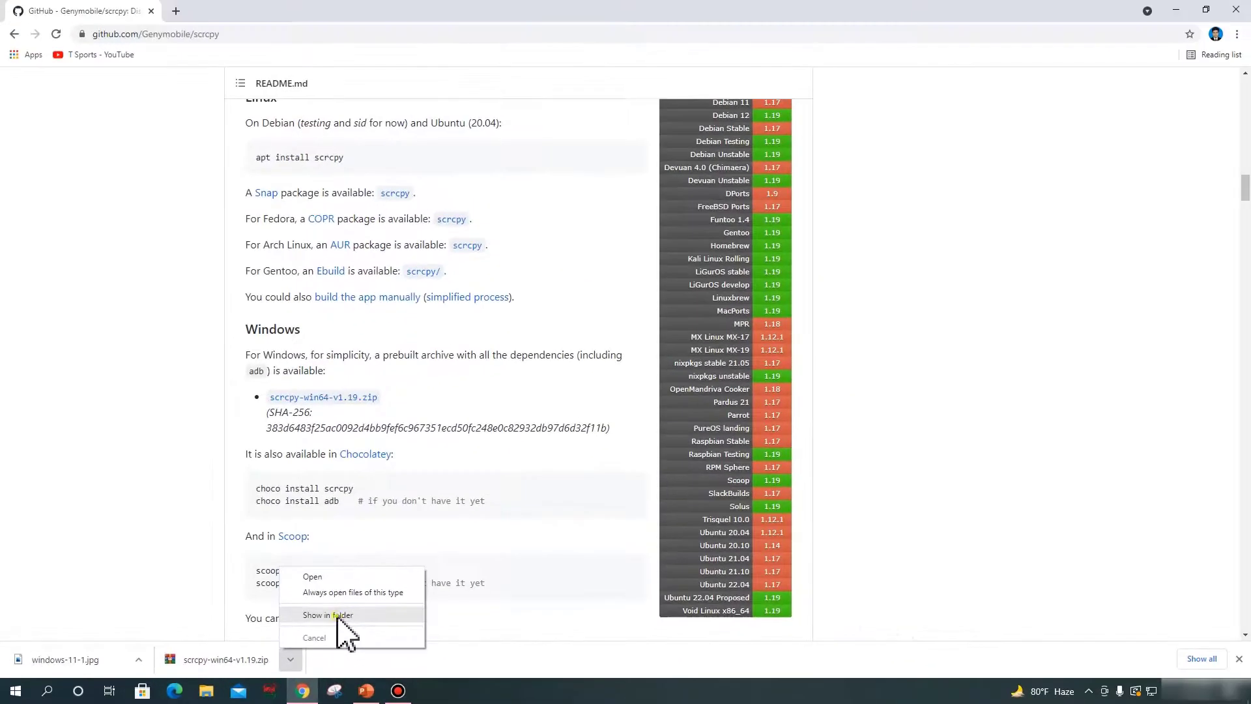
pyautogui.click(458, 584)
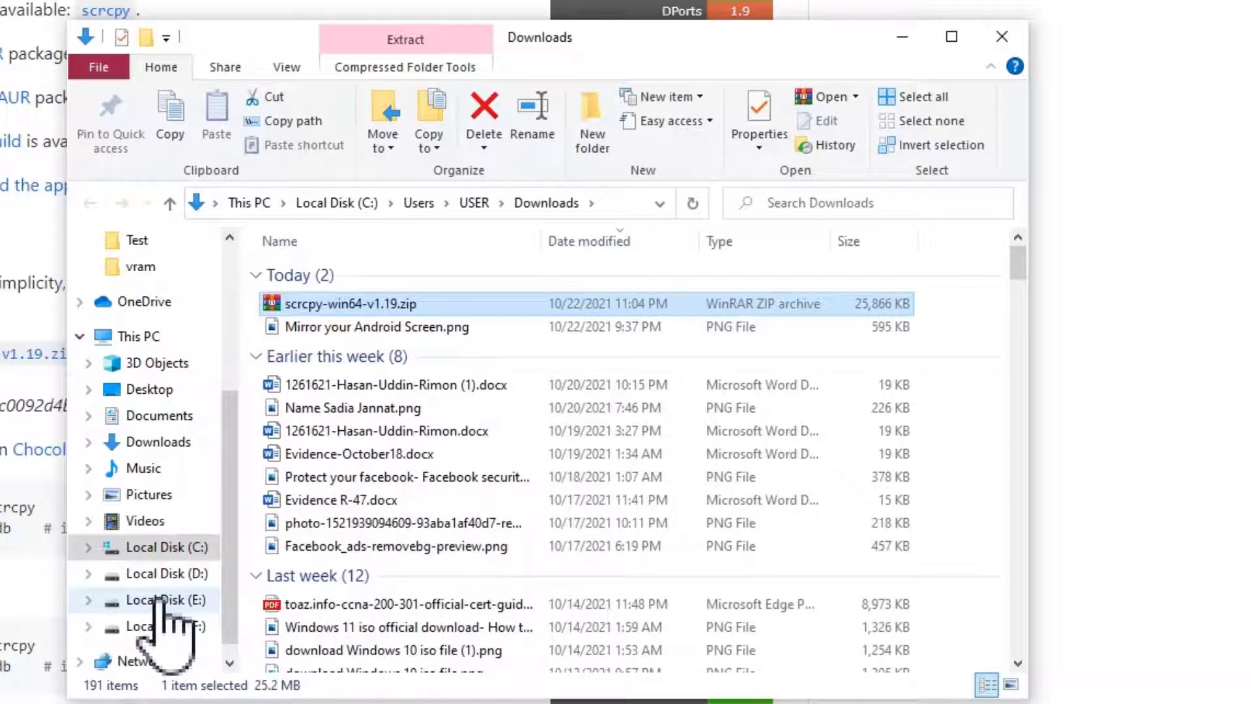
# Step: Create a new folder named scrcpy on Local Disk (C:)
pyautogui.click(163, 547)
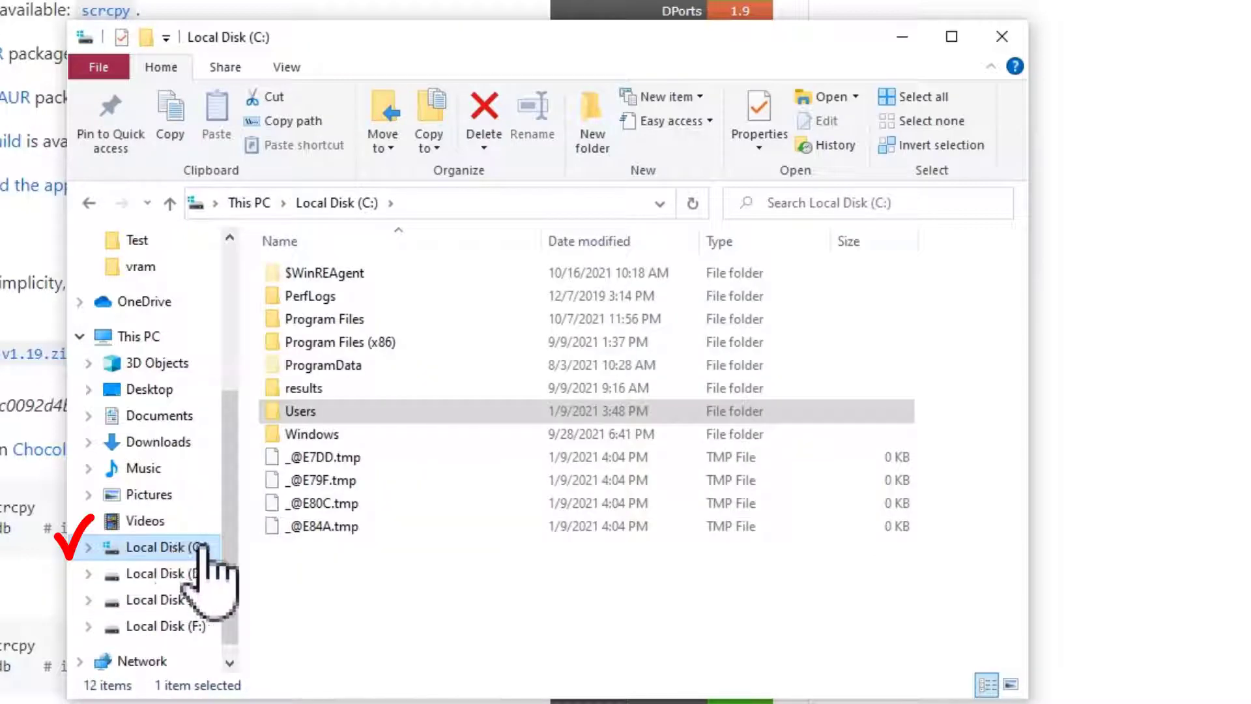
pyautogui.rightClick(295, 569)
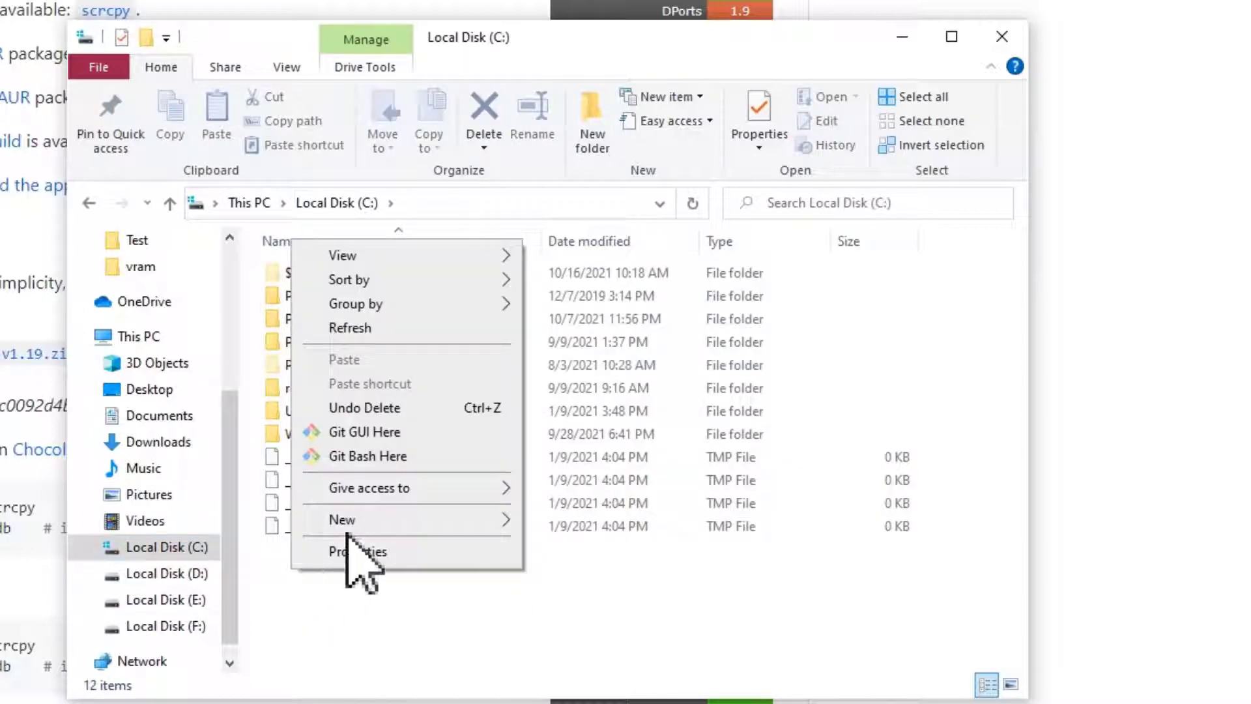
pyautogui.moveTo(333, 518)
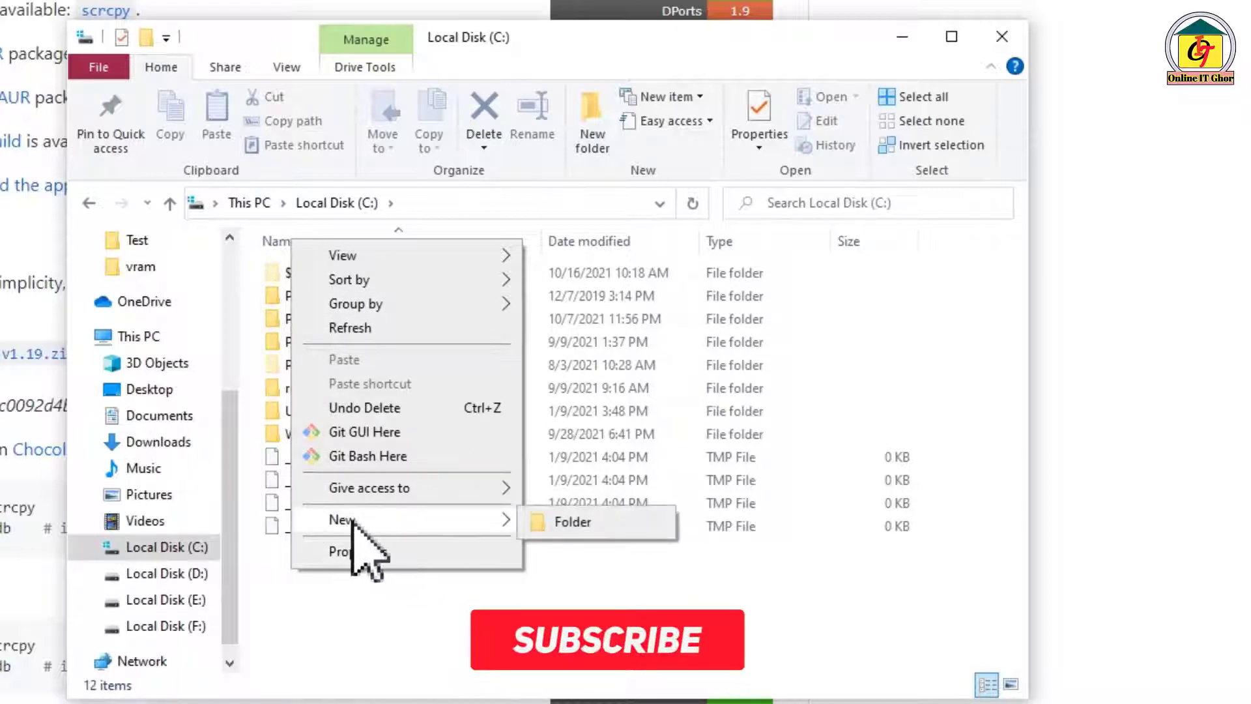
pyautogui.click(566, 522)
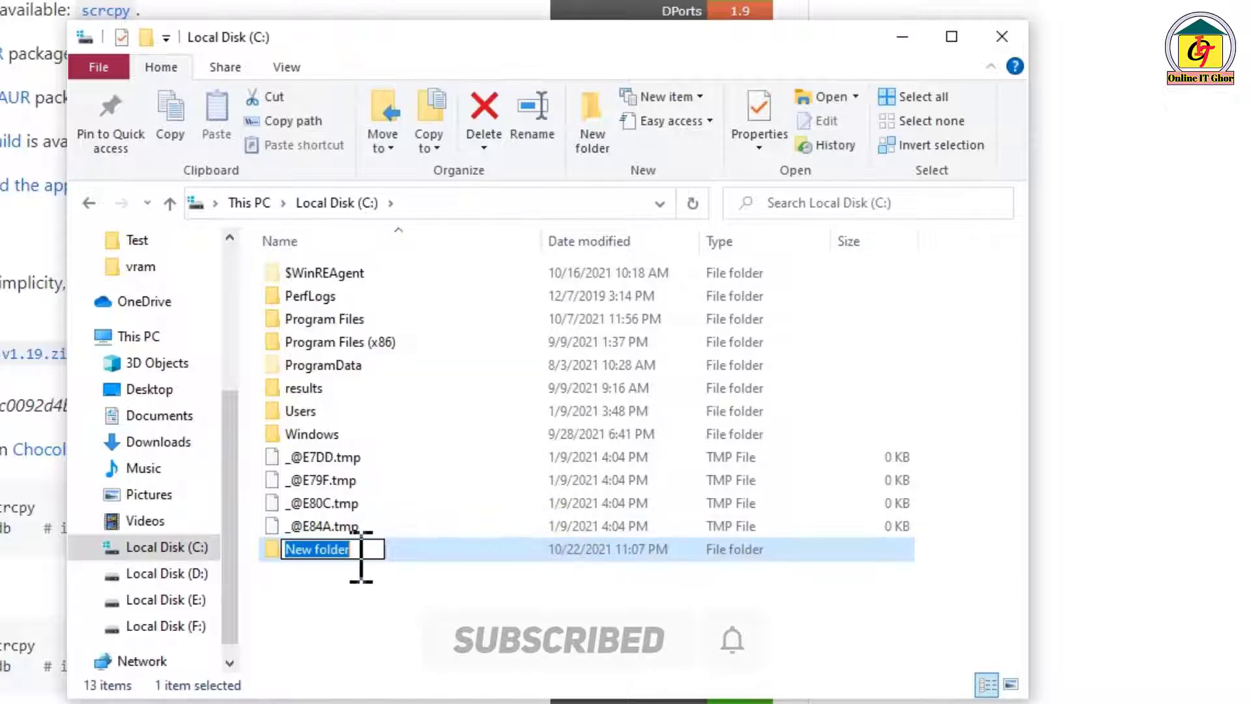
pyautogui.write('s')
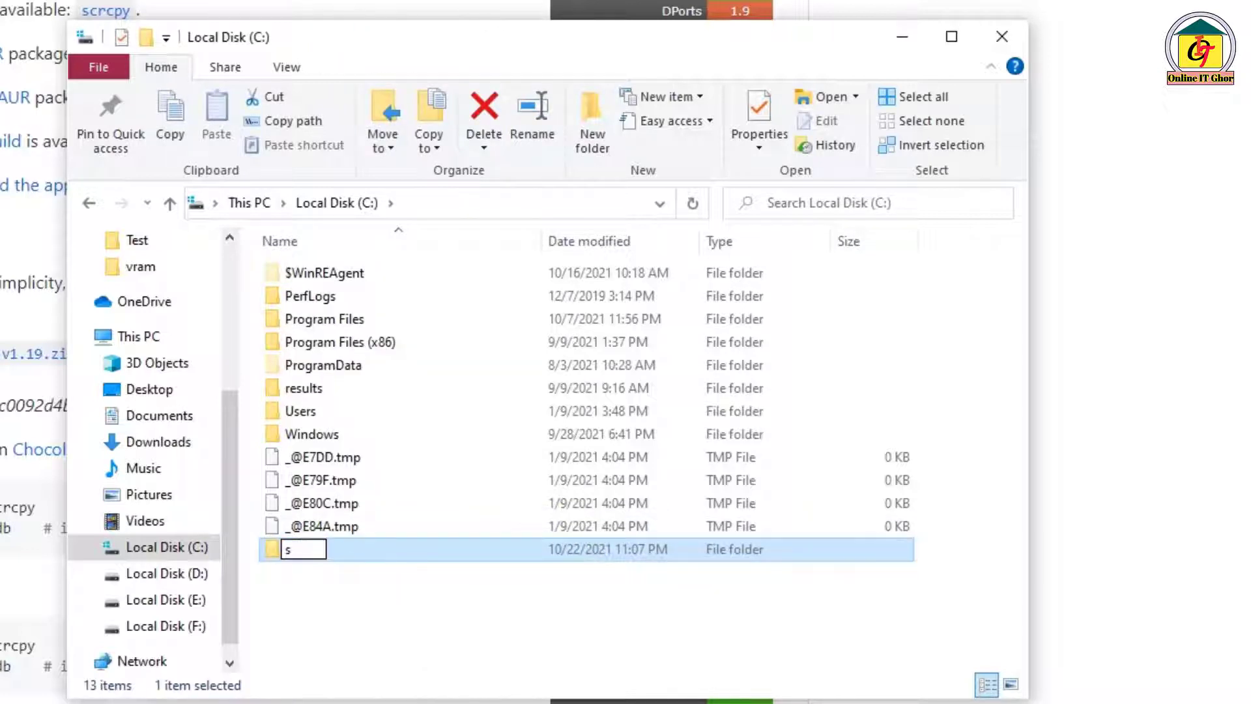
pyautogui.write('crcpy')
pyautogui.click(391, 596)
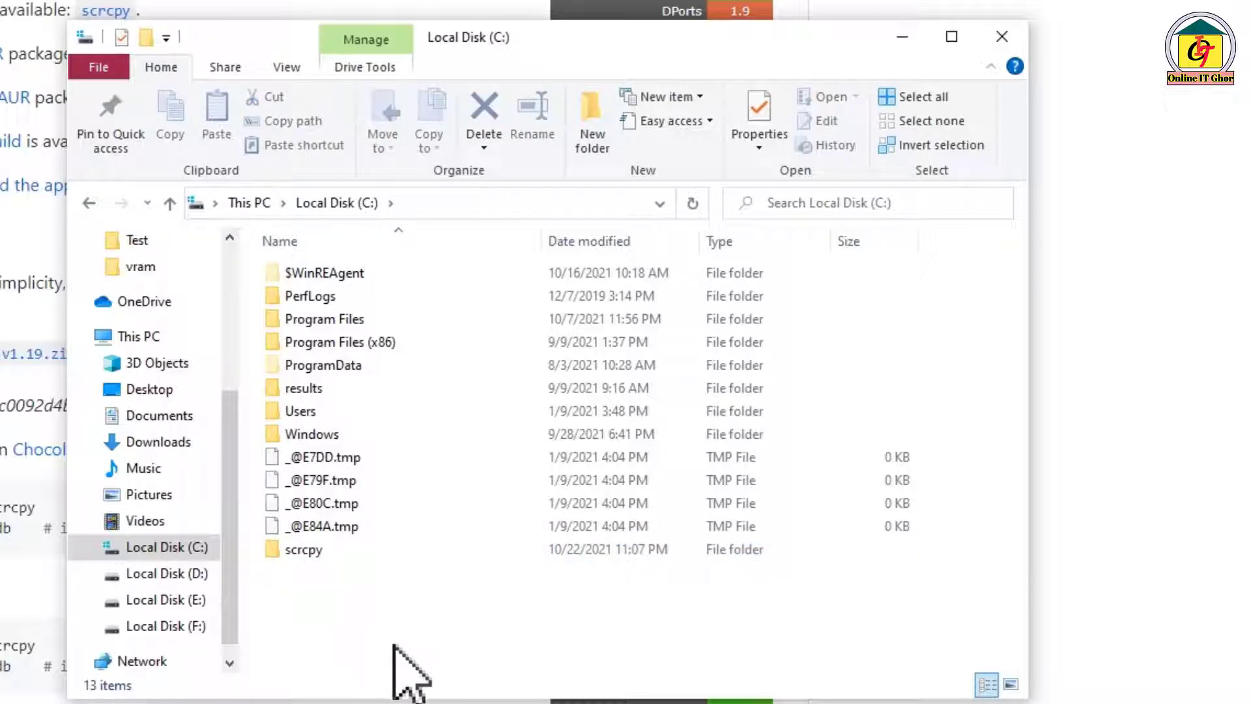
# Step: Move scrcpy-win64-v1.19.zip from Downloads into the C:\scrcpy folder
pyautogui.click(151, 443)
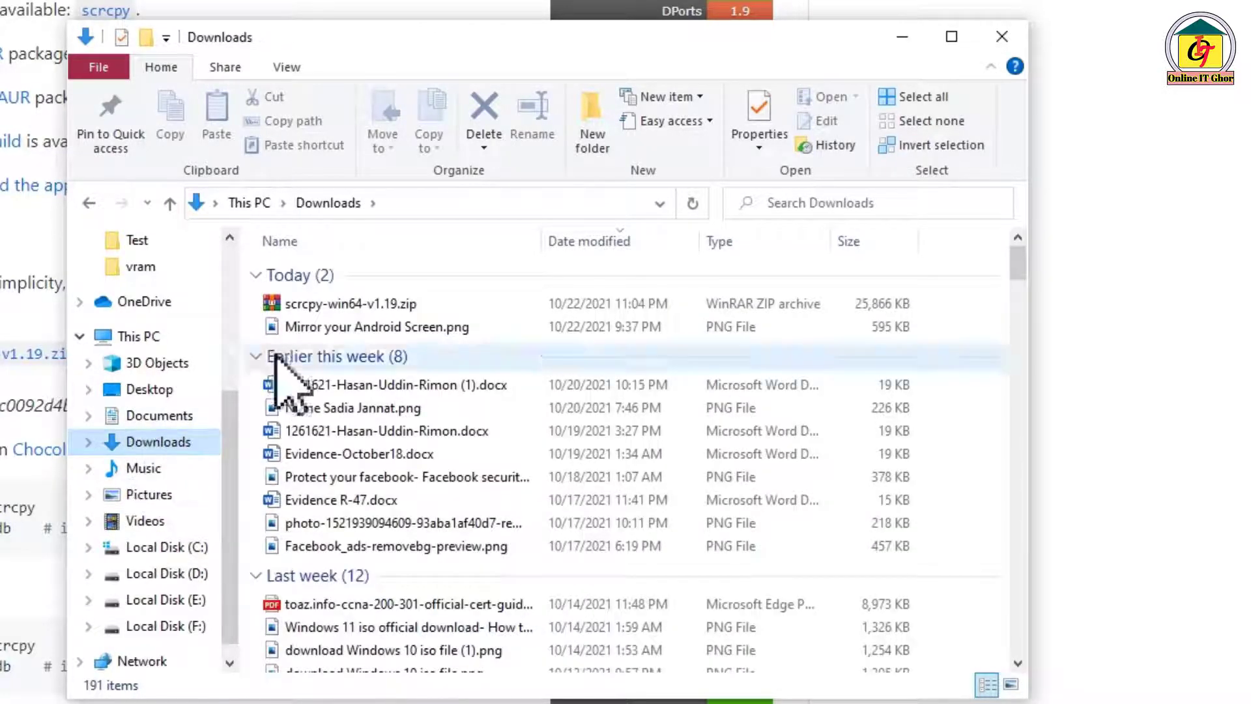
pyautogui.click(323, 304)
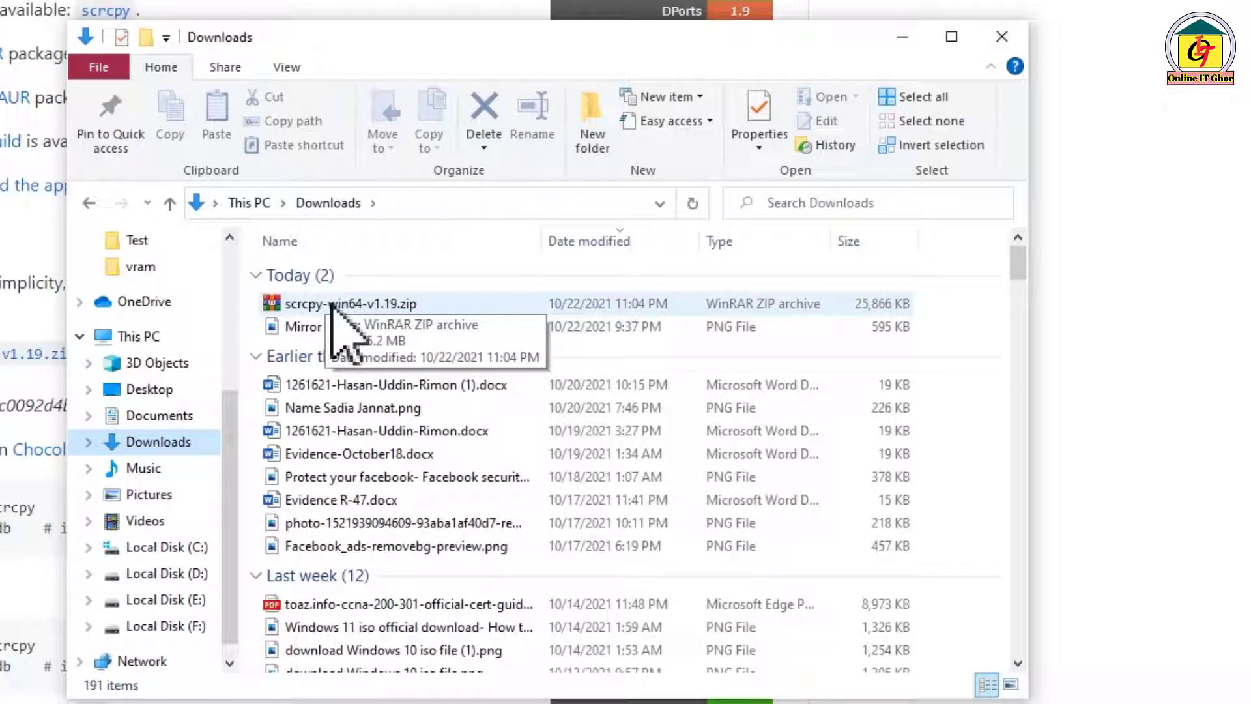
pyautogui.click(322, 303)
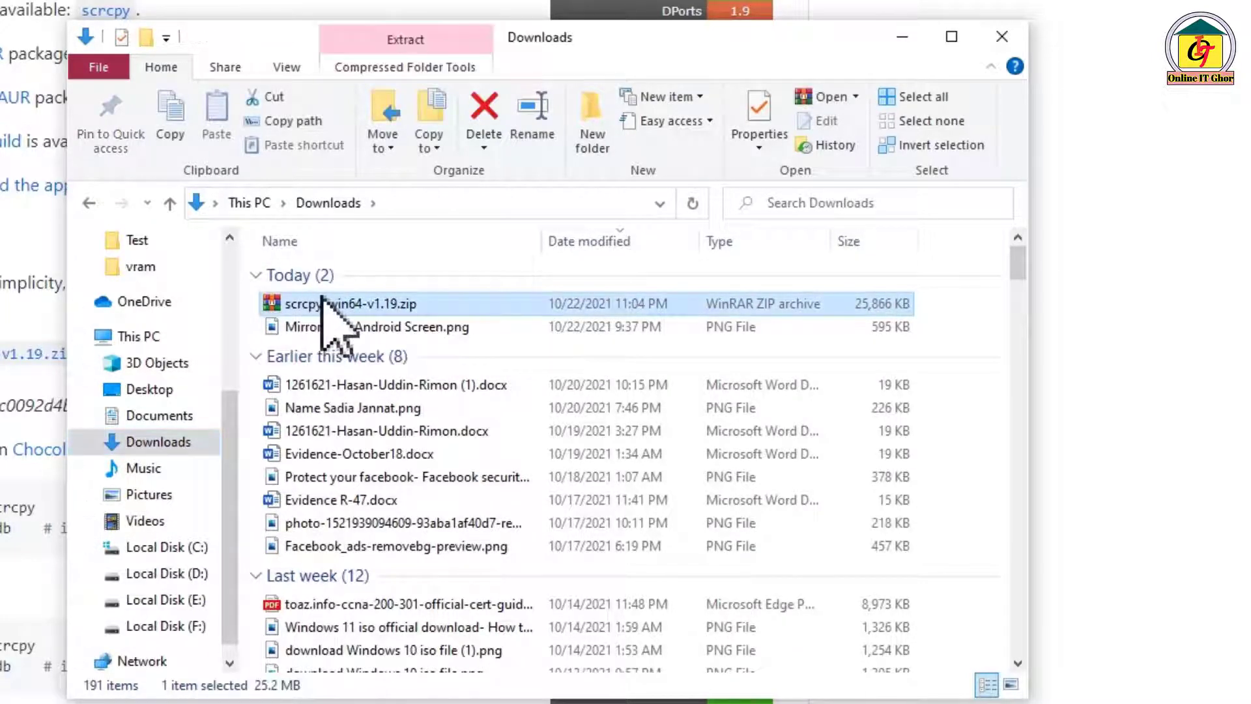
pyautogui.rightClick(322, 303)
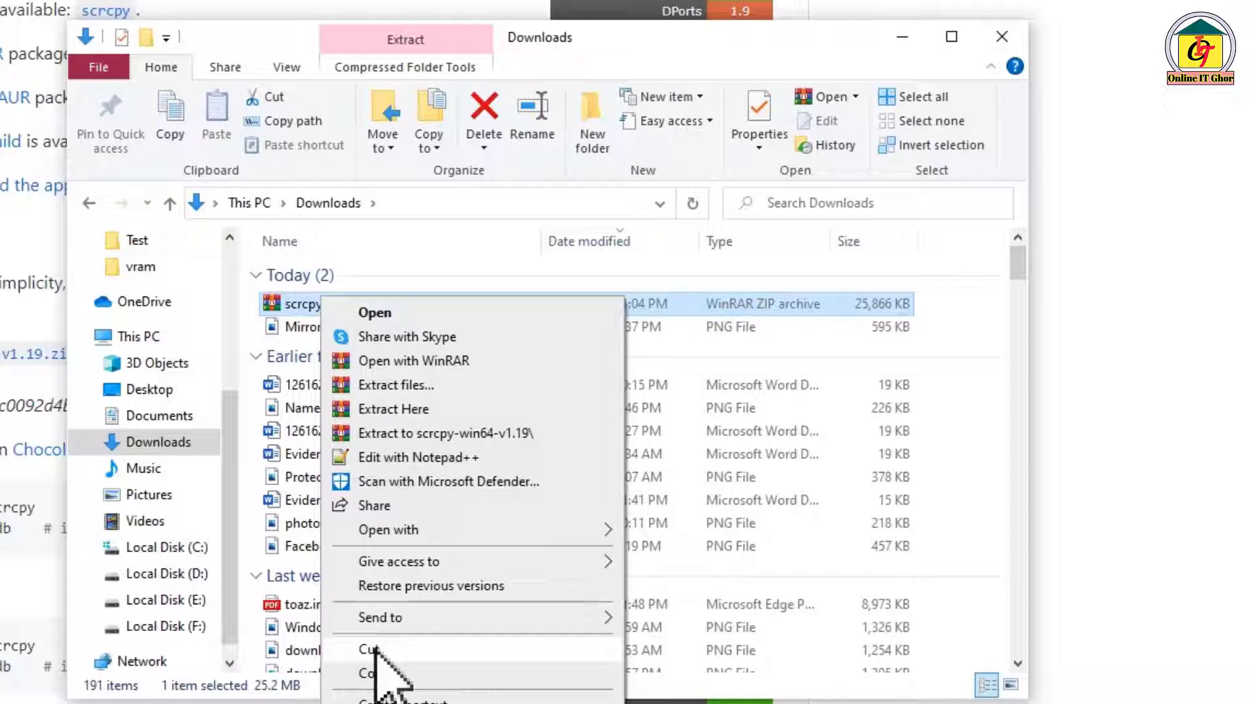
pyautogui.click(375, 648)
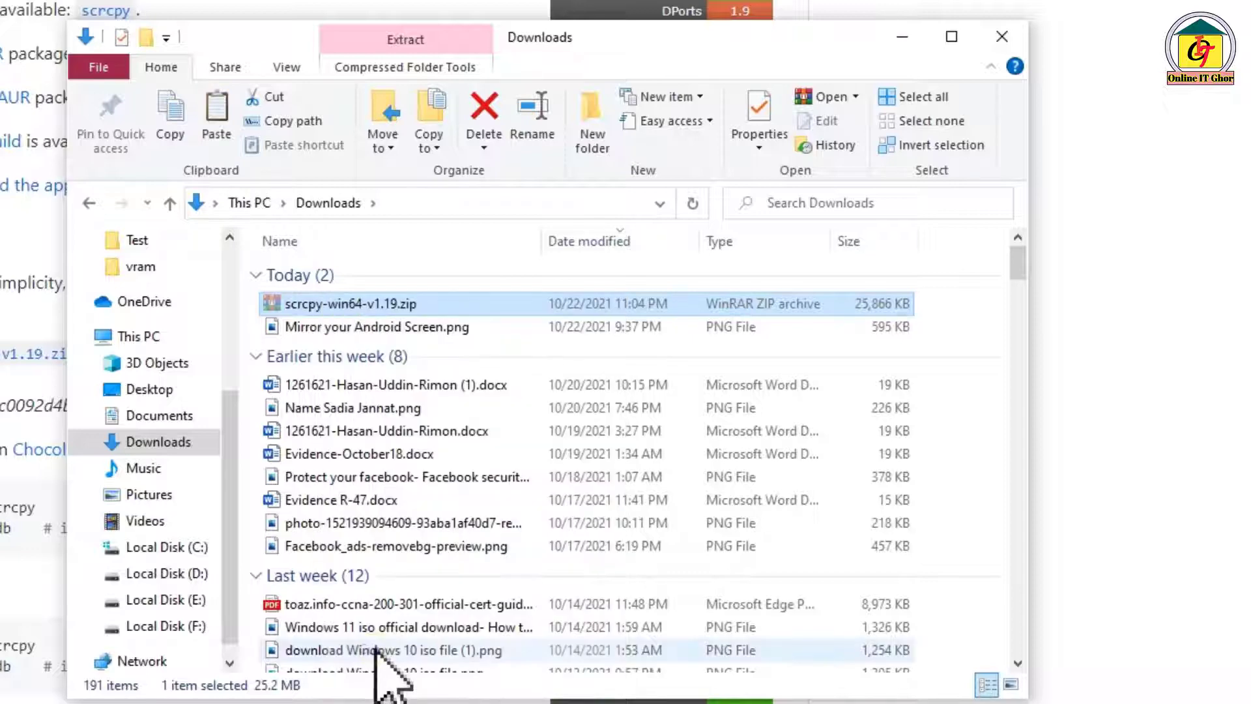
pyautogui.click(192, 547)
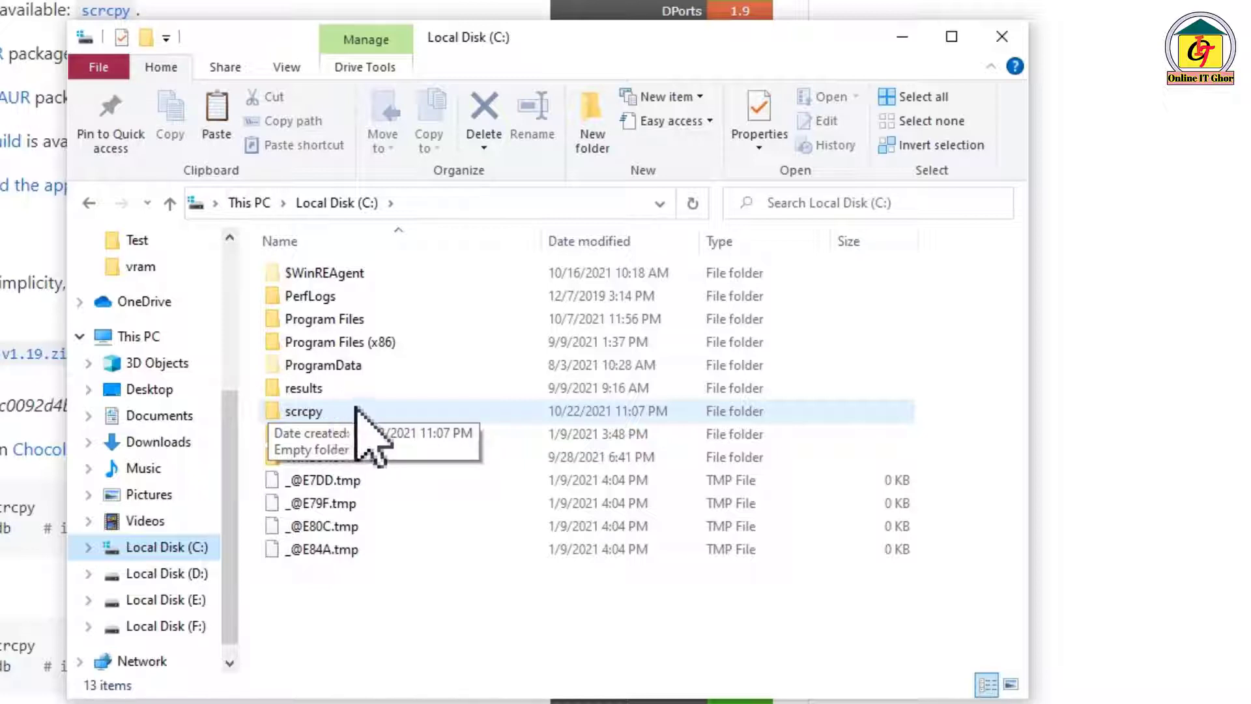
pyautogui.doubleClick(336, 411)
pyautogui.rightClick(312, 309)
pyautogui.click(287, 312)
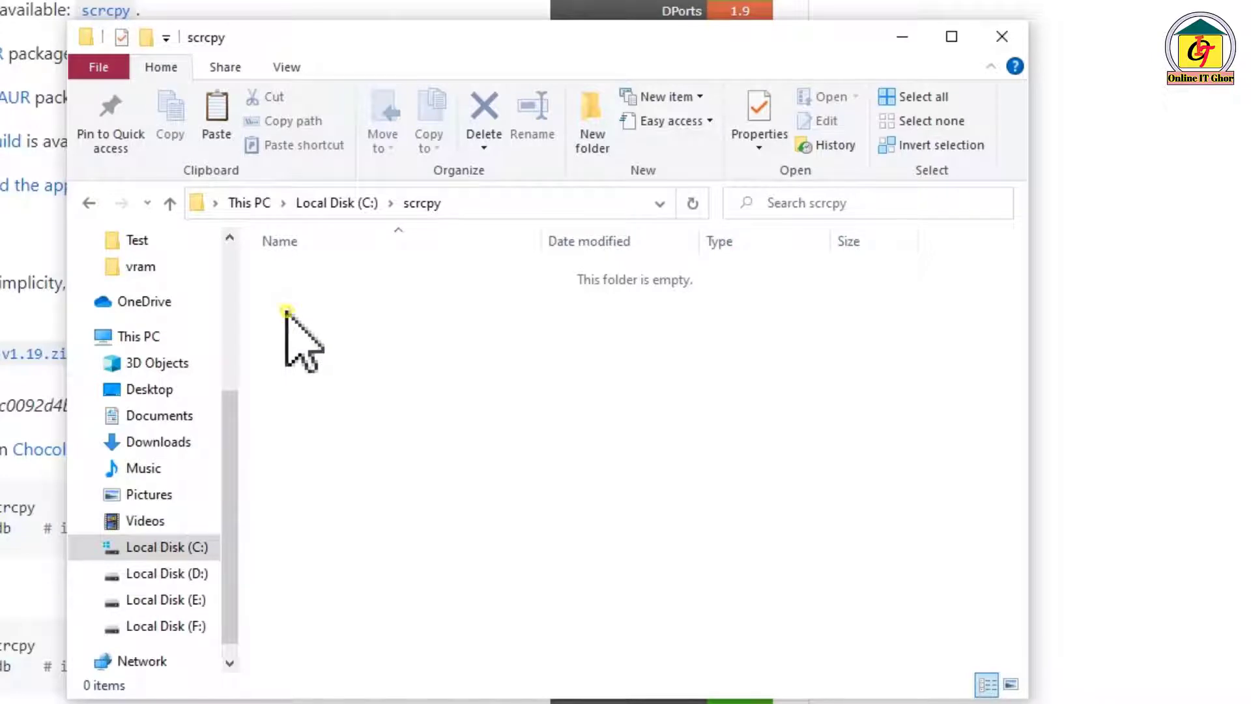
pyautogui.rightClick(287, 311)
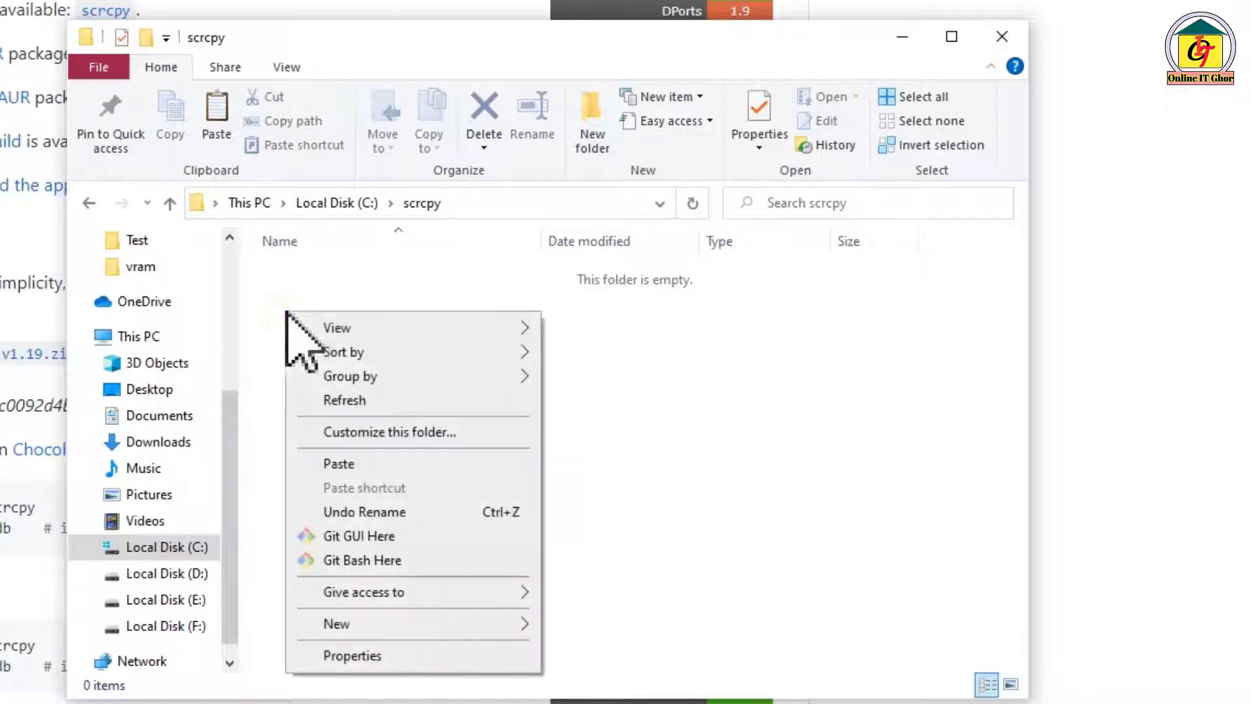
pyautogui.click(355, 464)
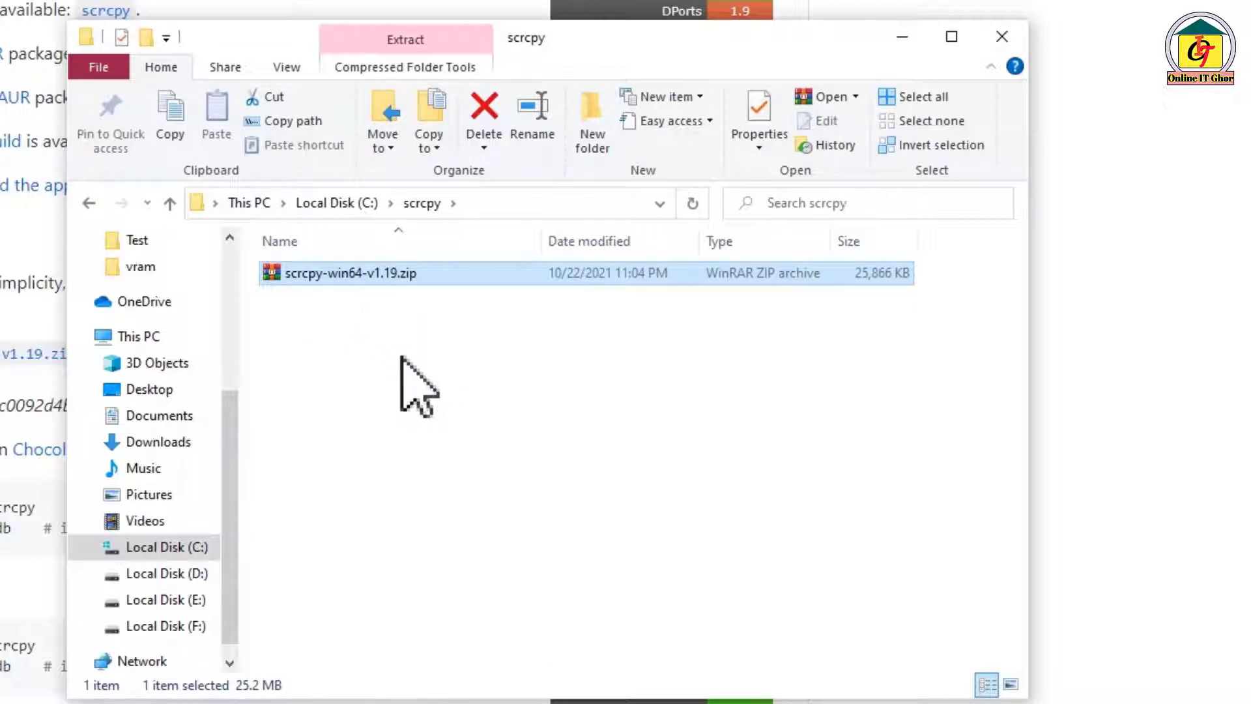
# Step: Extract scrcpy-win64-v1.19.zip directly into the current scrcpy folder
pyautogui.click(379, 273)
pyautogui.rightClick(380, 274)
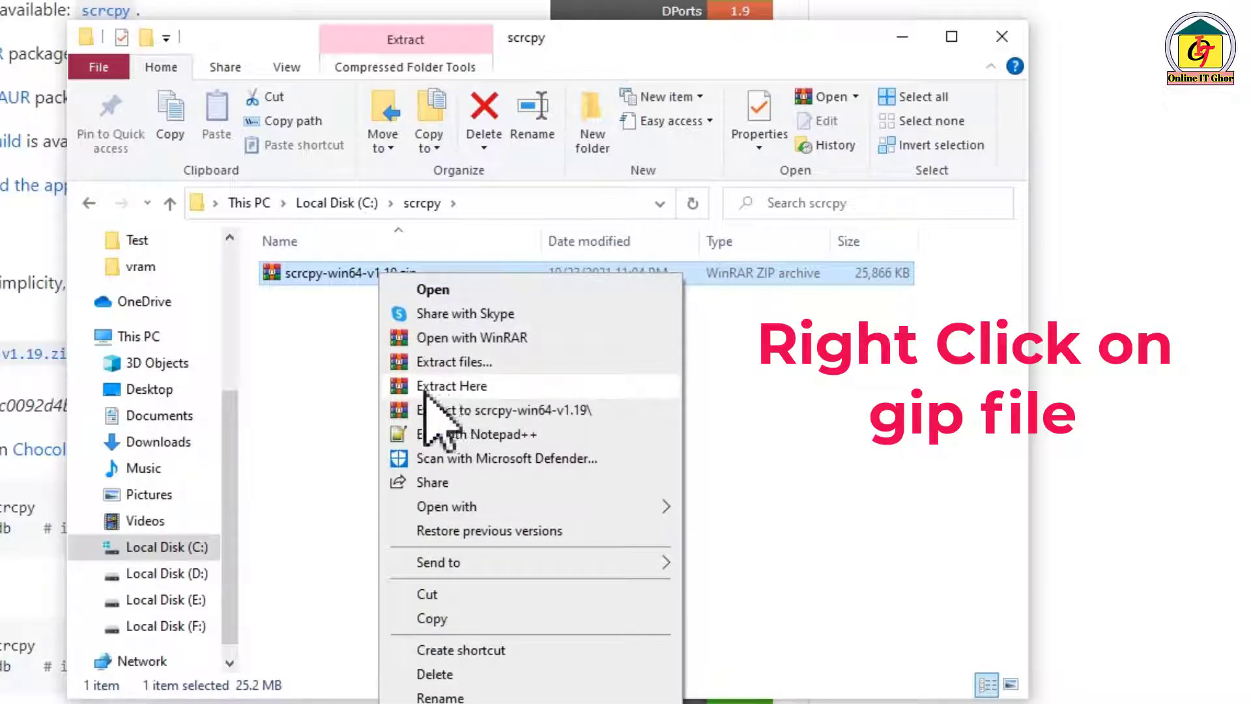
pyautogui.click(456, 386)
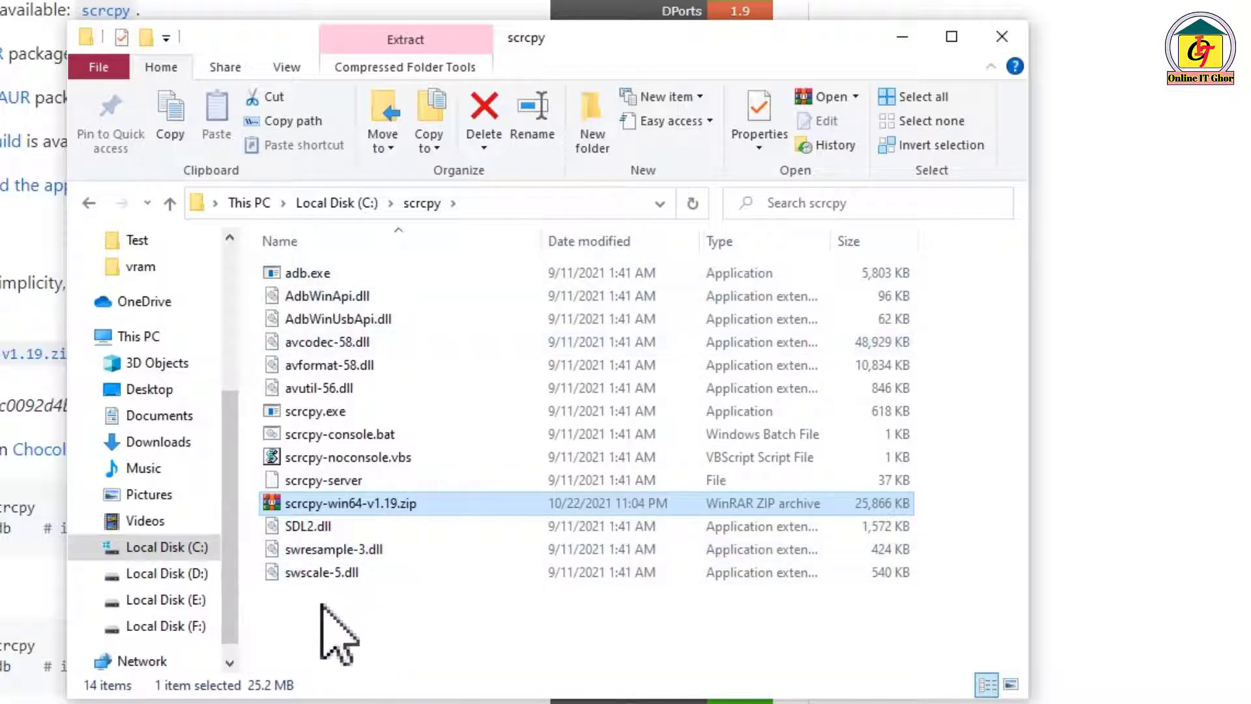
# Step: Delete the scrcpy-win64-v1.19.zip archive from the scrcpy folder
pyautogui.click(430, 505)
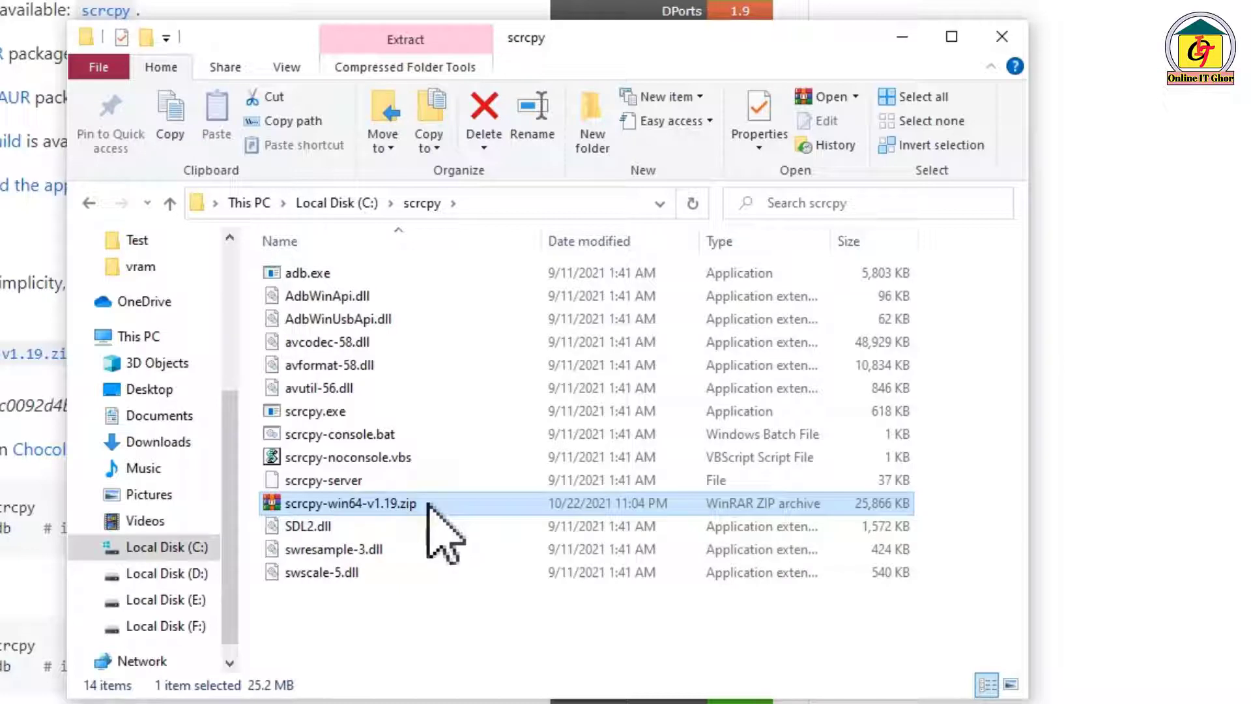
pyautogui.click(501, 503)
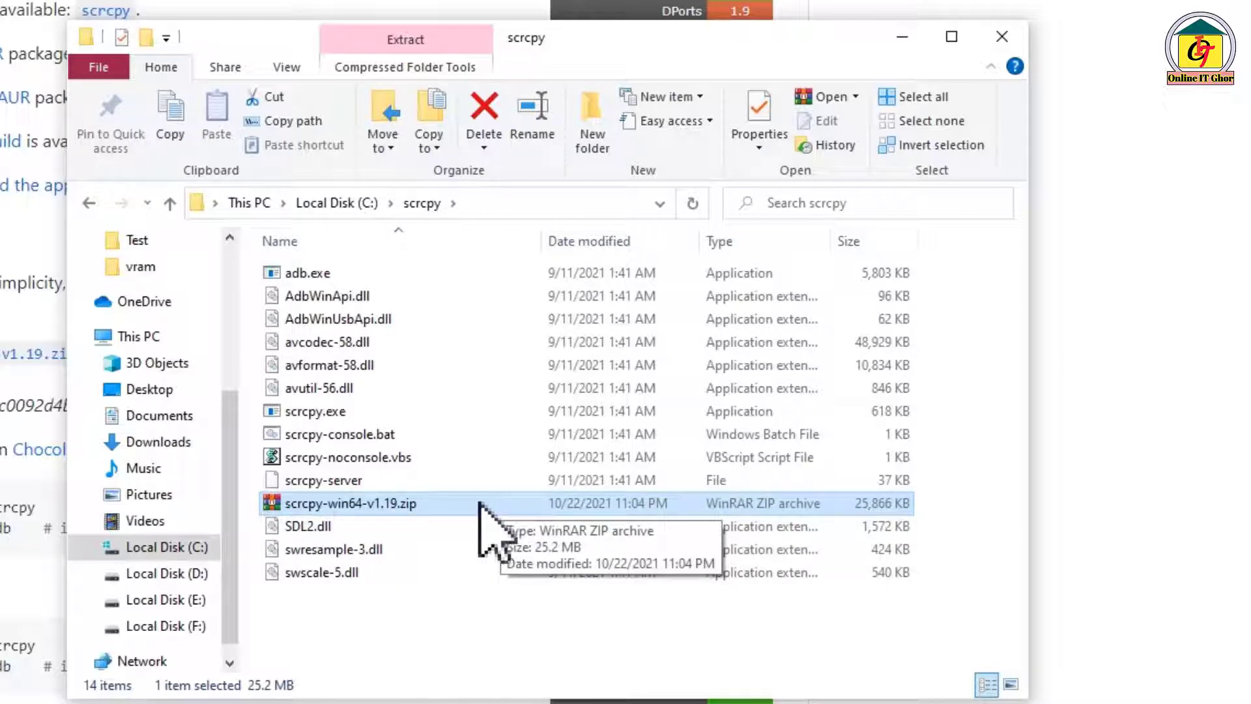
pyautogui.rightClick(471, 502)
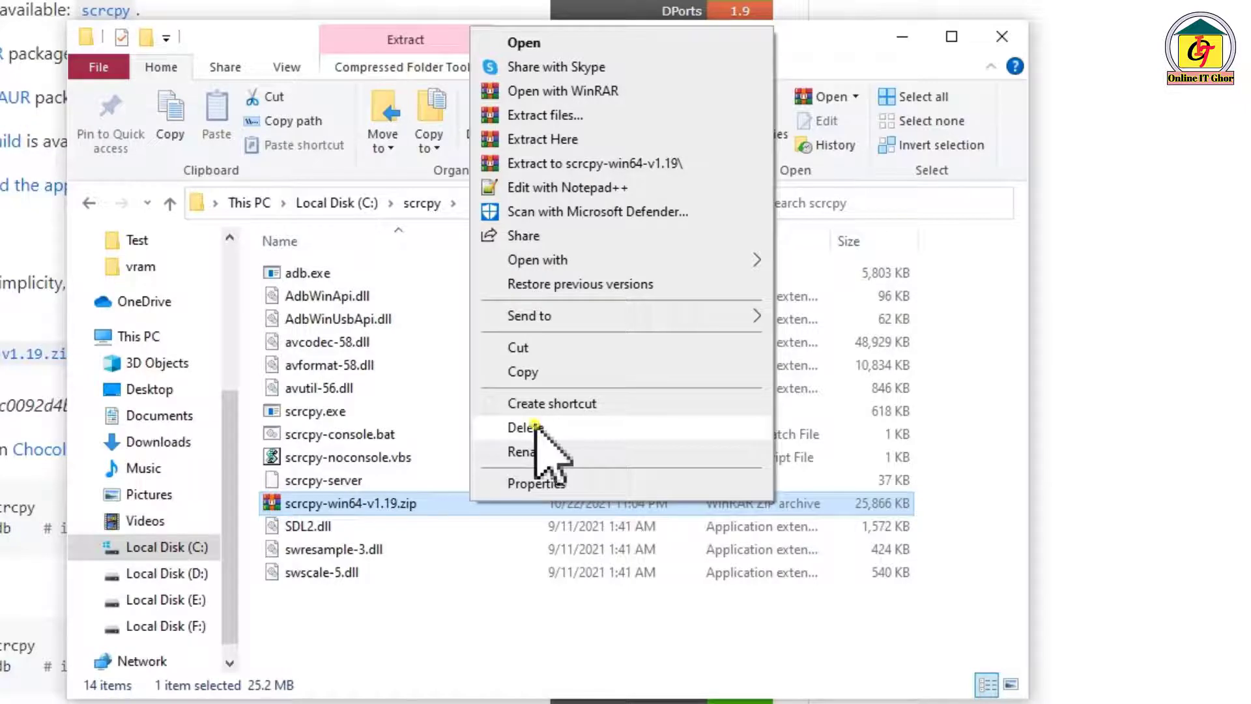
pyautogui.click(534, 426)
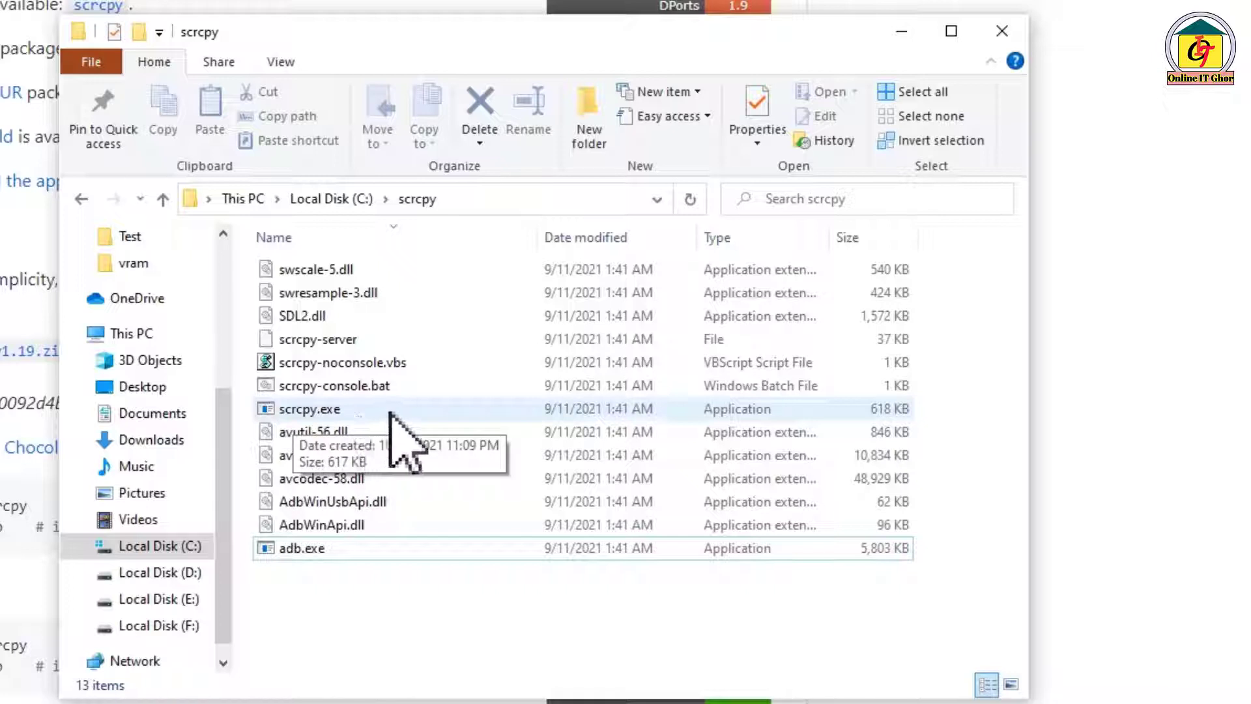
# Step: Copy the scrcpy folder's full path, C:\scrcpy, to the clipboard
pyautogui.click(499, 200)
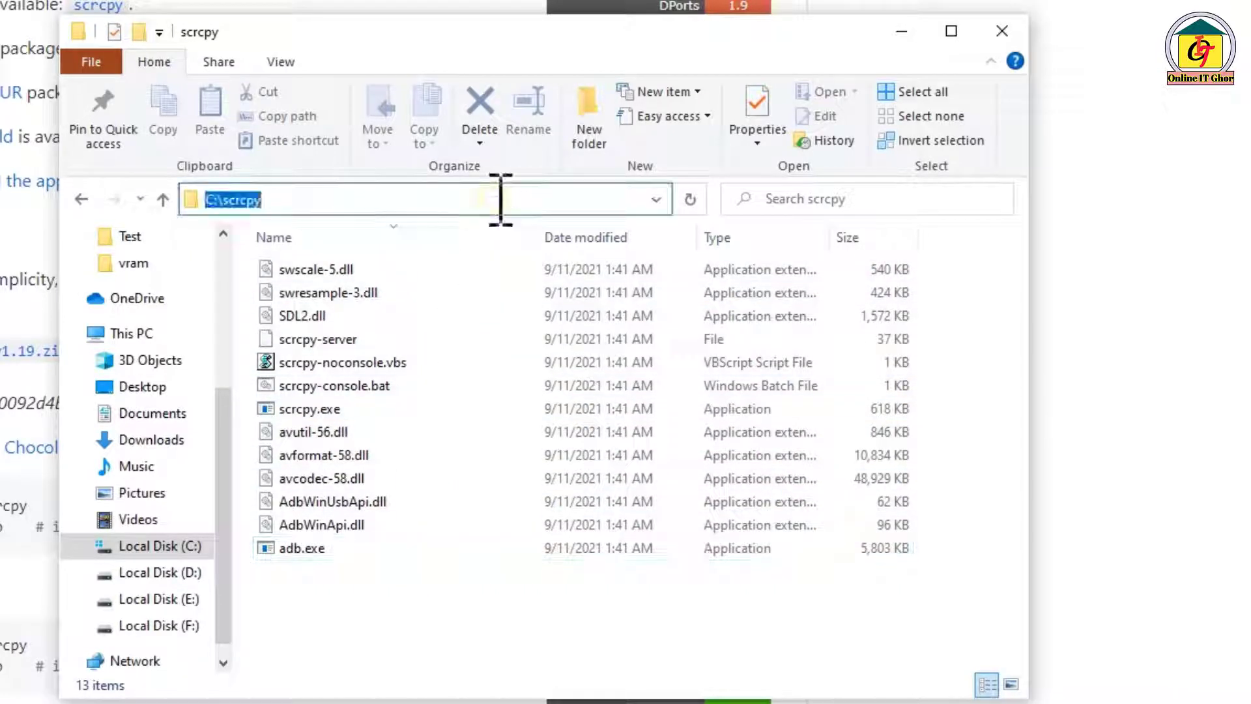
pyautogui.rightClick(245, 199)
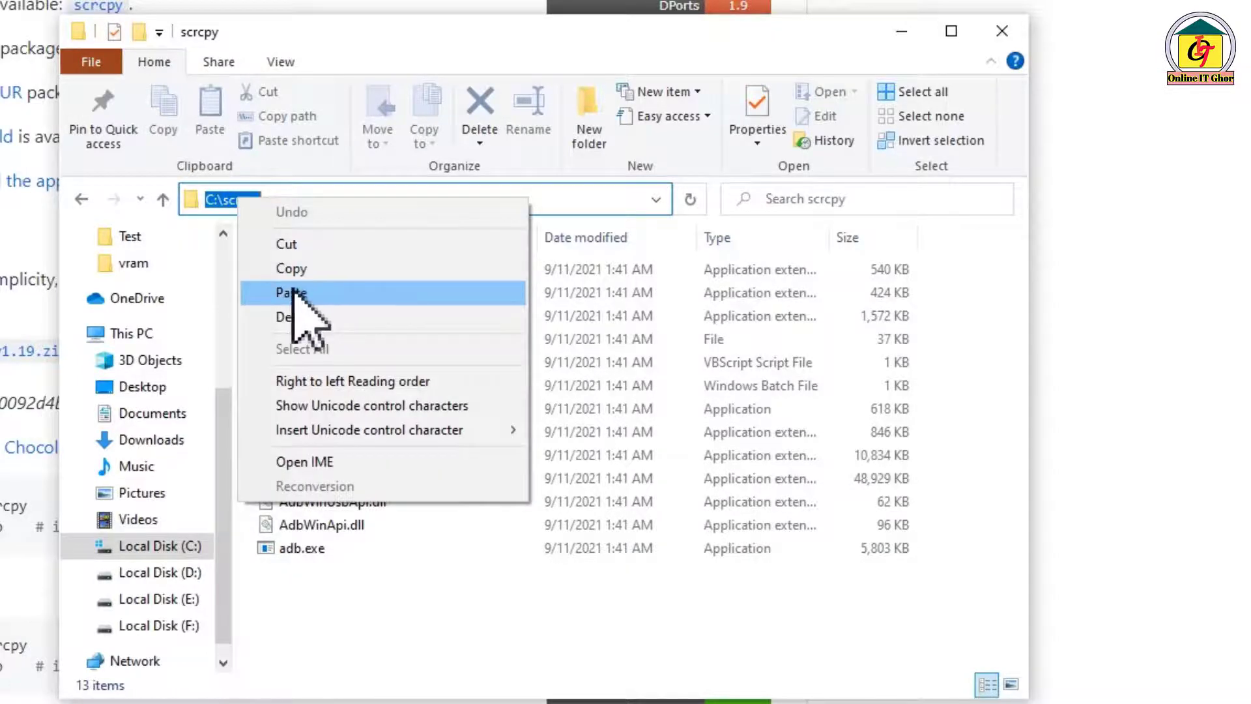
pyautogui.click(290, 268)
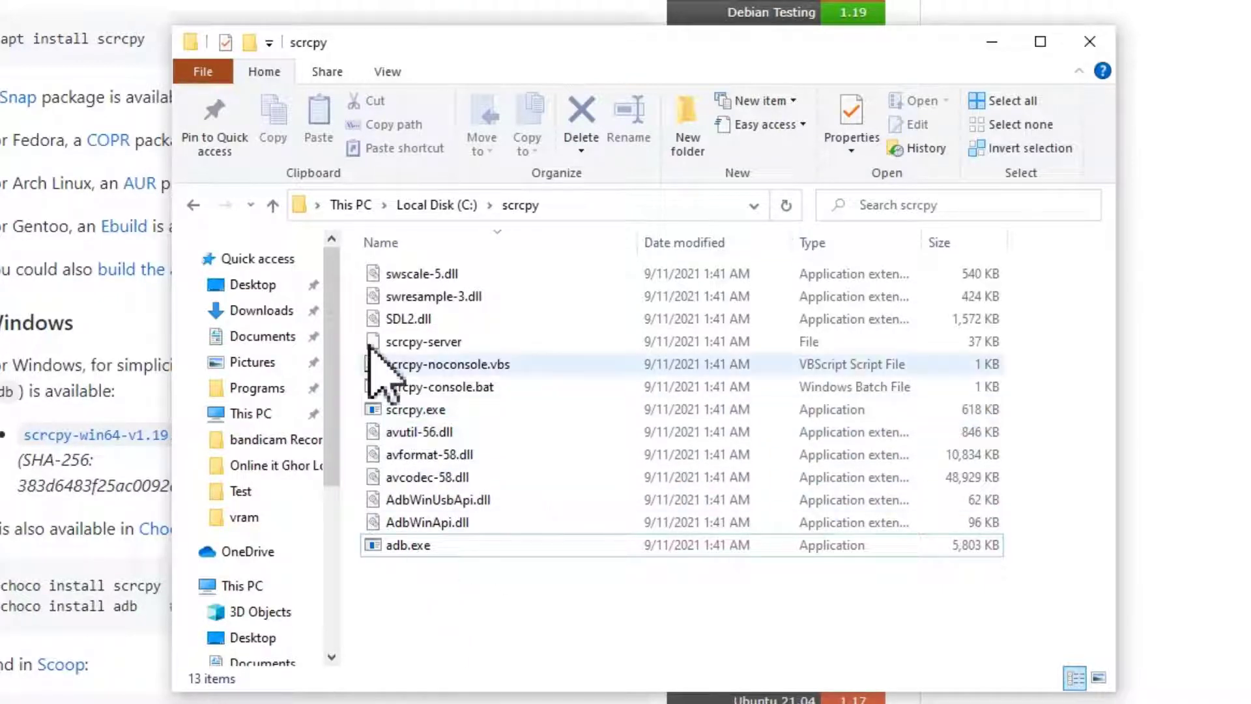
pyautogui.click(582, 205)
pyautogui.press('End')
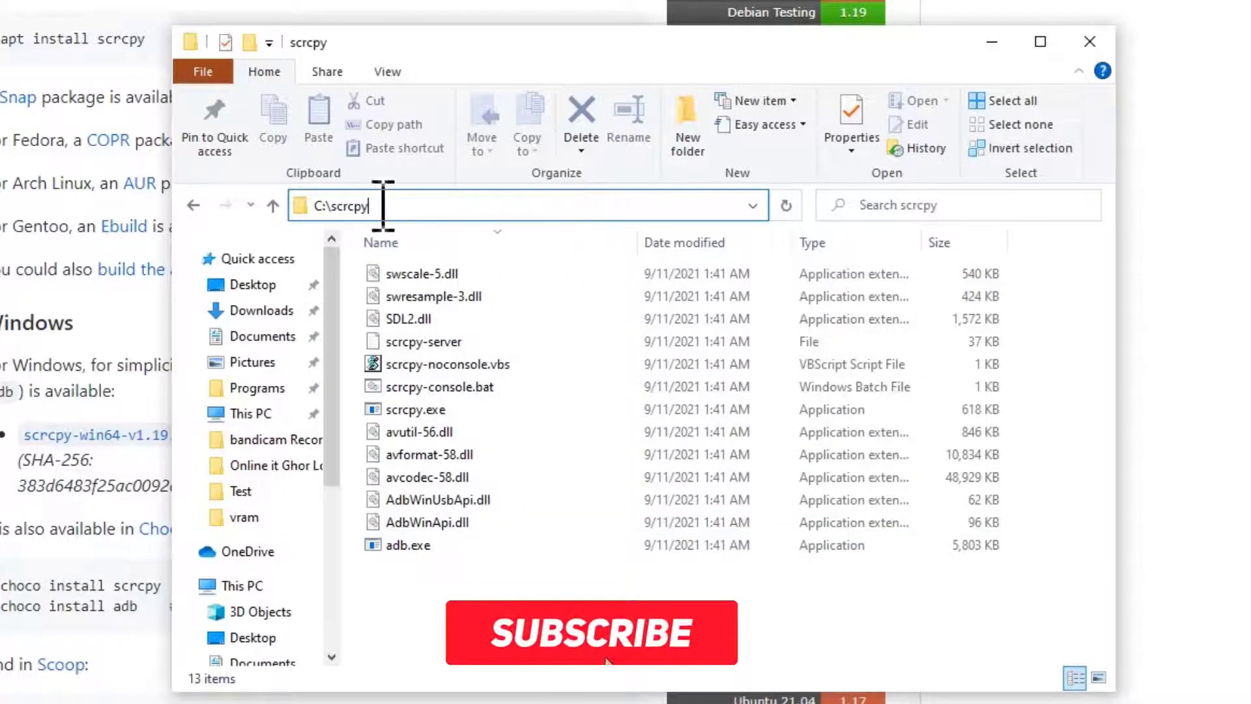
pyautogui.doubleClick(330, 207)
pyautogui.rightClick(341, 207)
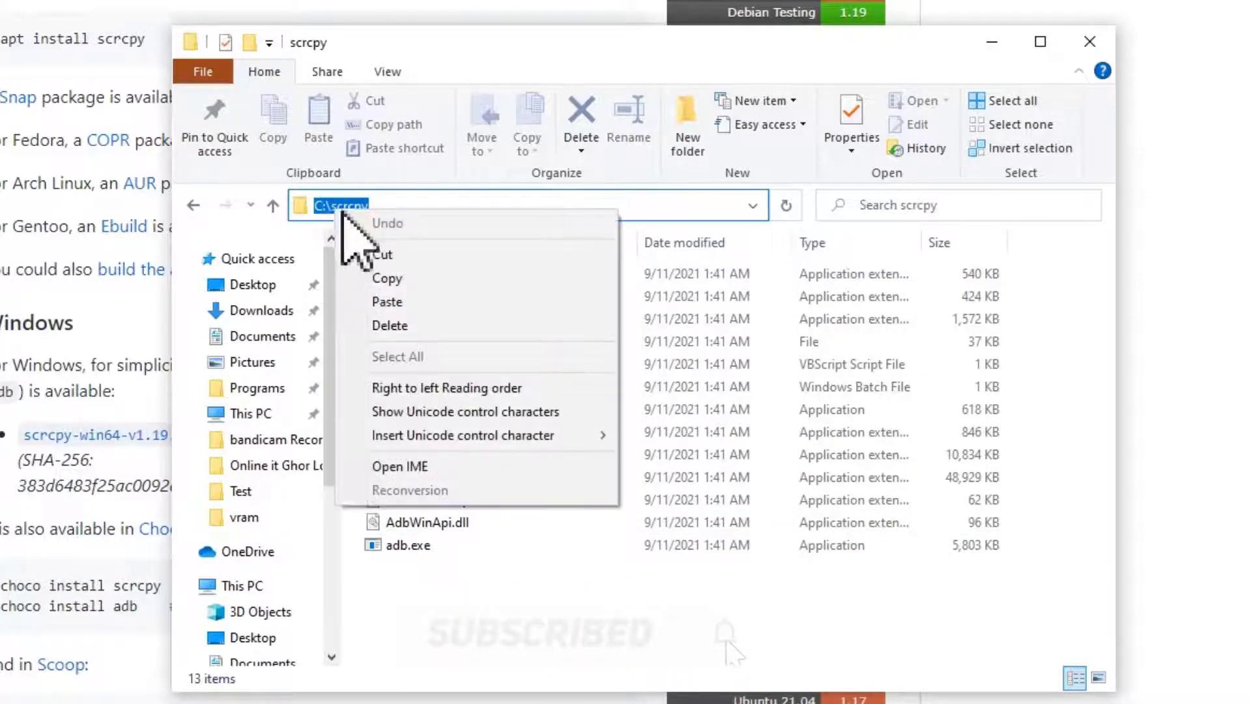
pyautogui.click(399, 275)
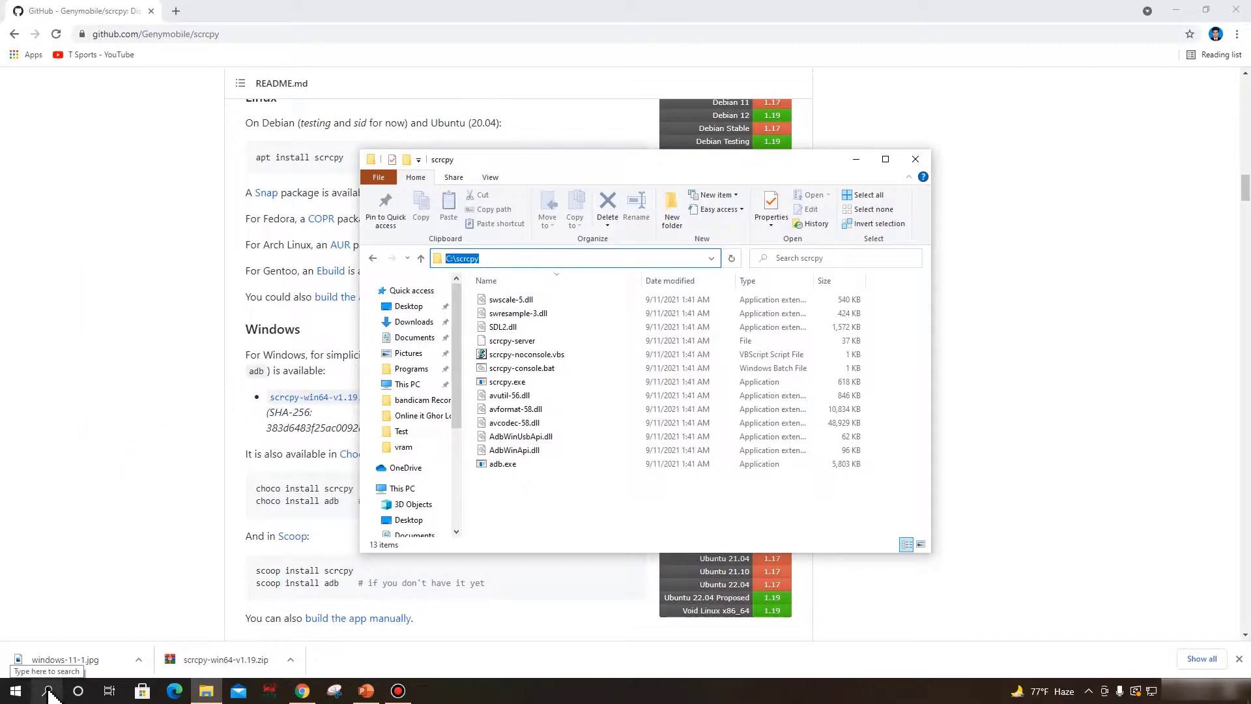
# Step: Find Command Prompt by searching Windows for cmd and launch it as administrator
pyautogui.click(48, 692)
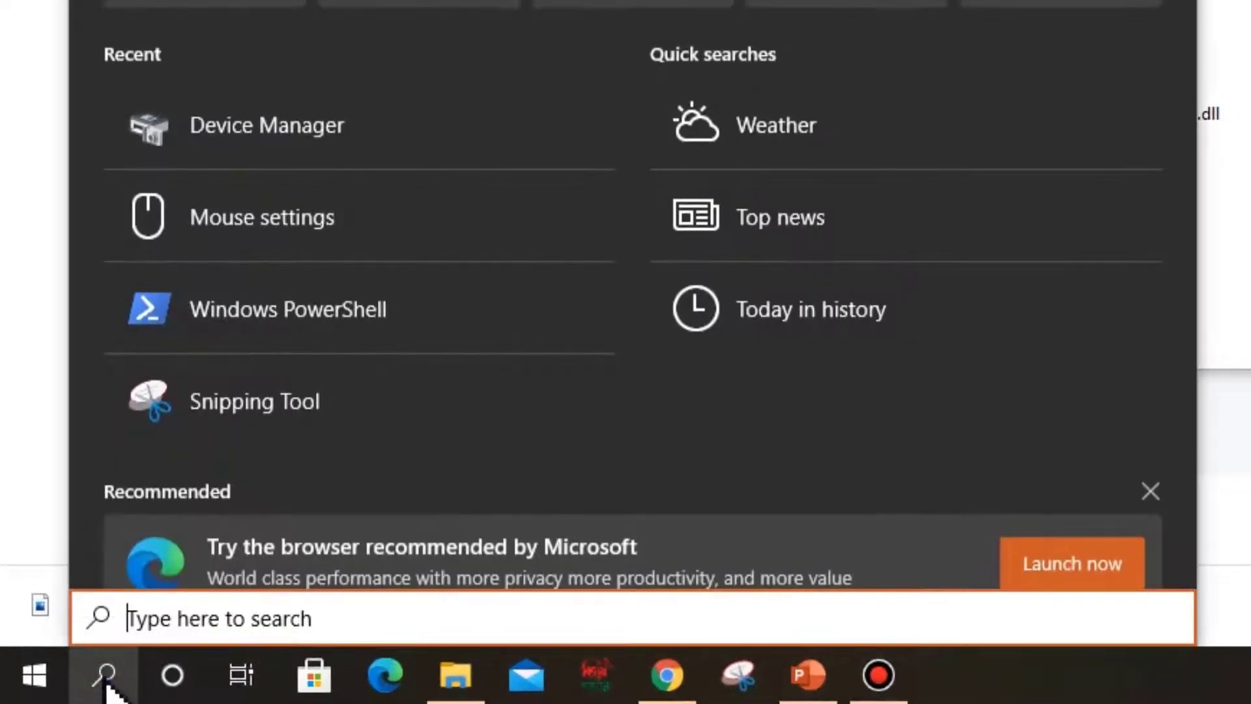
pyautogui.write('cm')
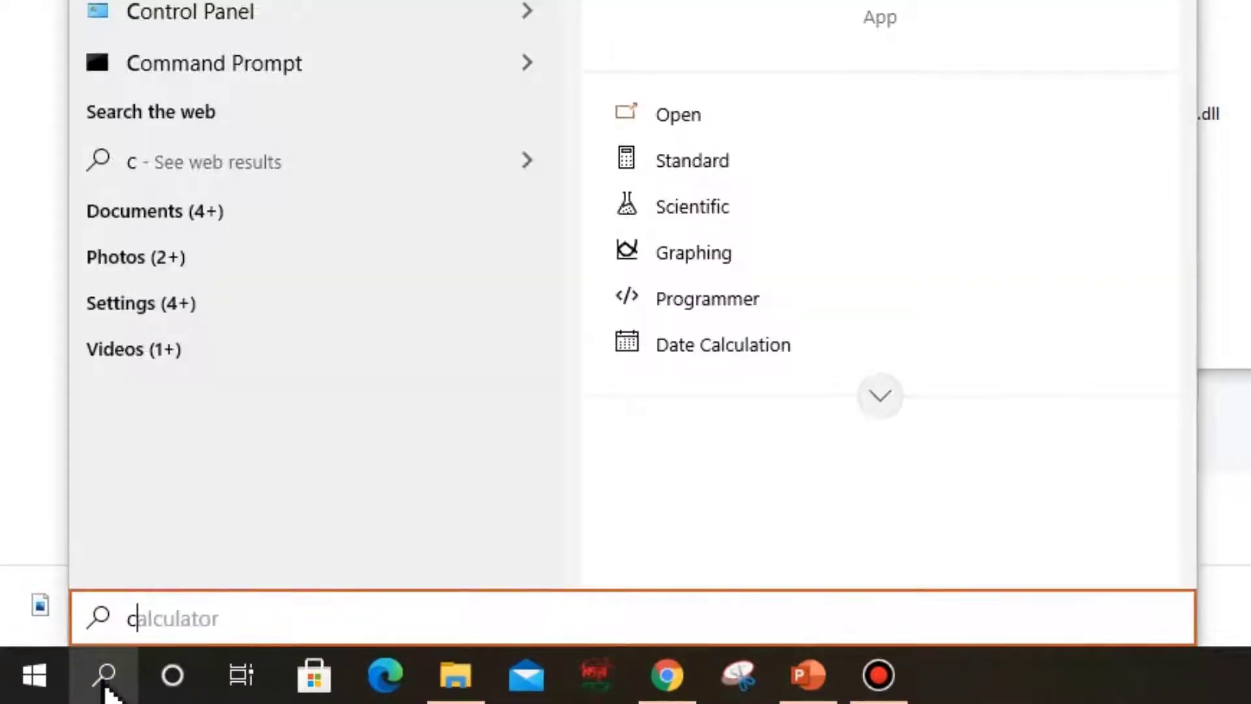
pyautogui.write('d')
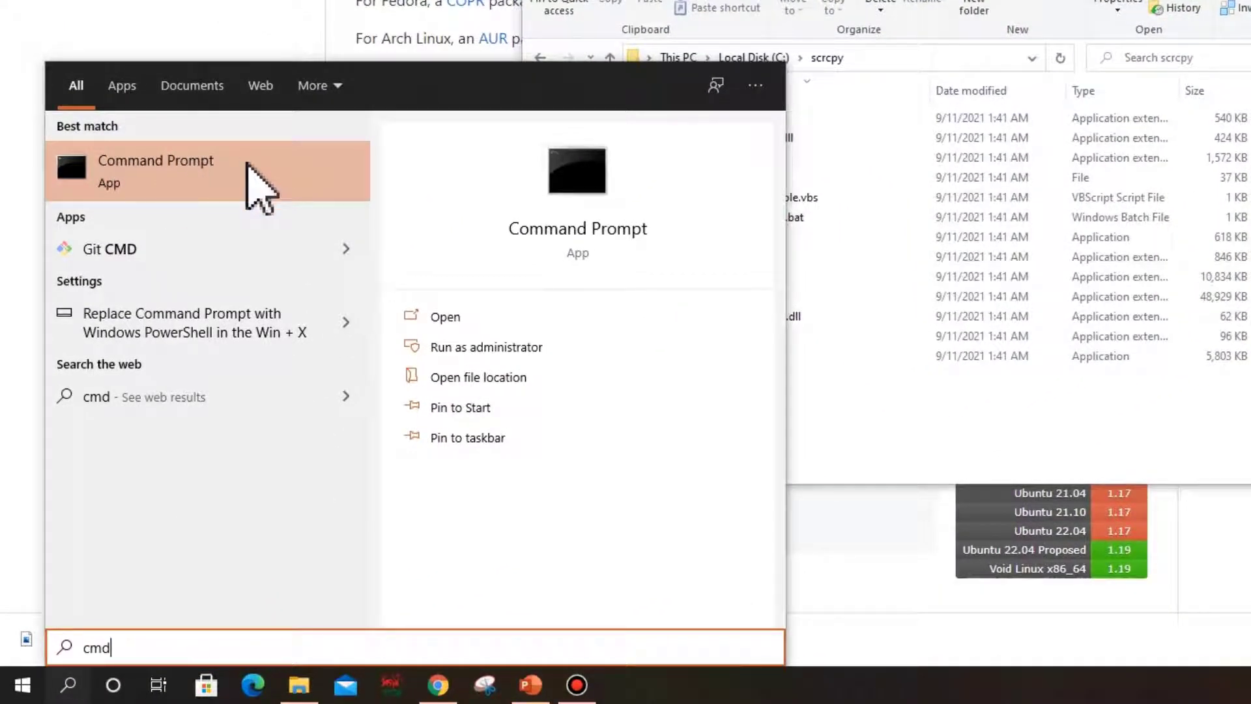
pyautogui.rightClick(189, 166)
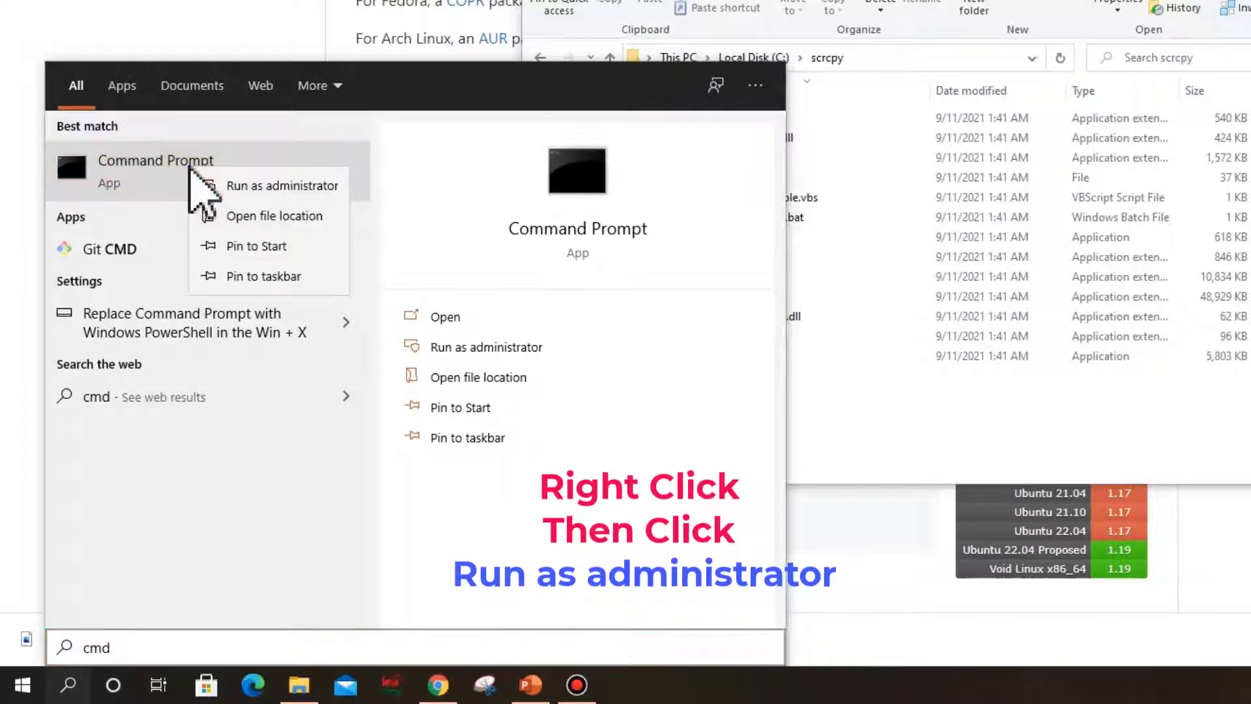
pyautogui.click(285, 185)
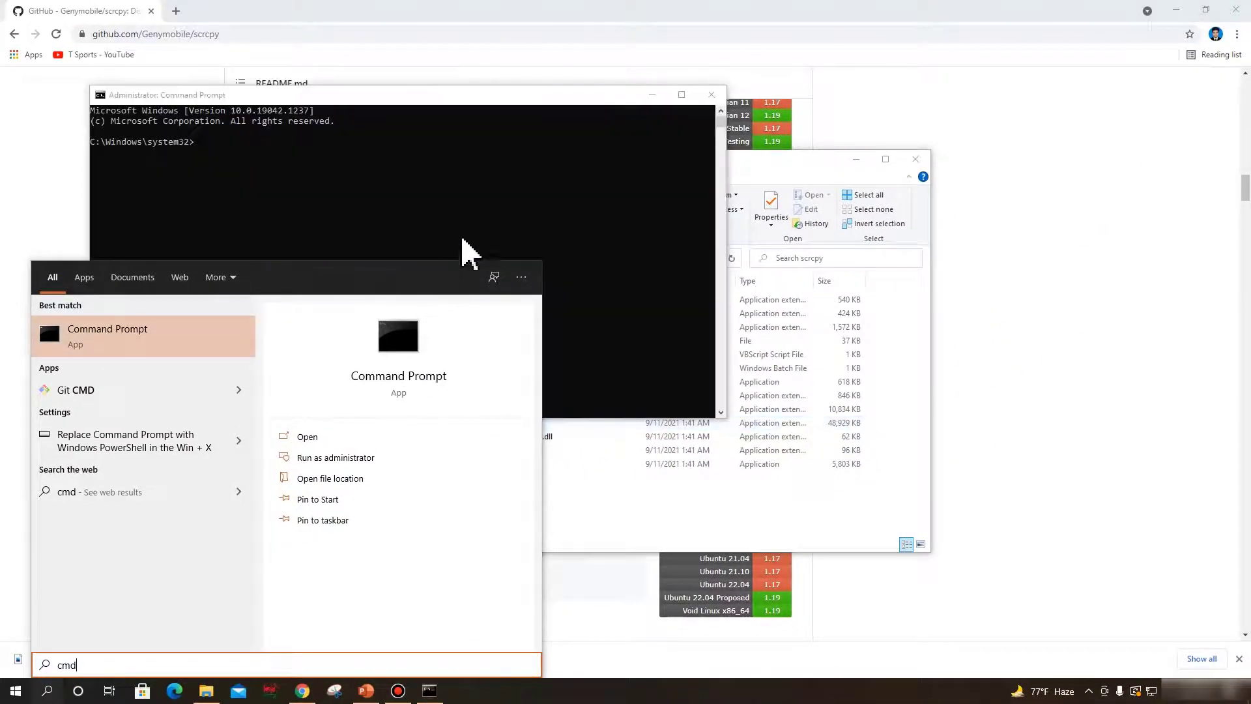
# Step: Change the Command Prompt directory to c:\scrcpy and run the scrcpy command to mirror the phone
pyautogui.click(473, 204)
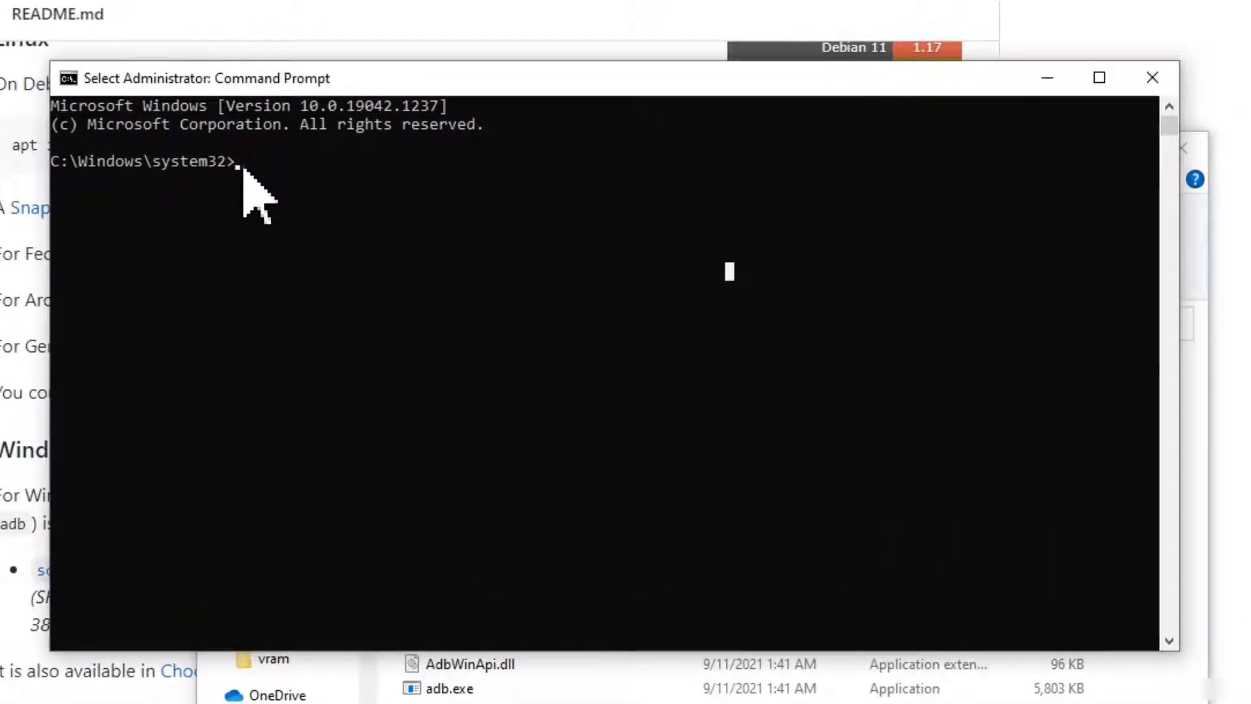
pyautogui.moveTo(622, 77); pyautogui.dragTo(625, 314)
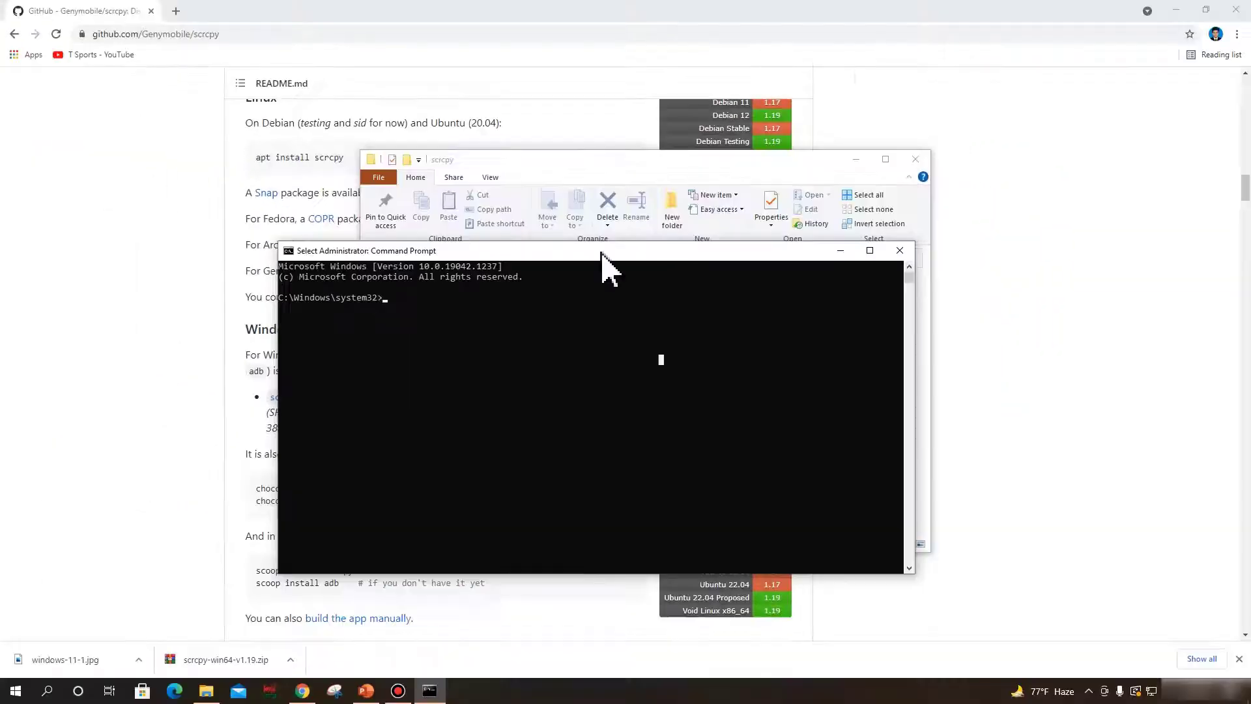
pyautogui.moveTo(602, 257); pyautogui.dragTo(626, 384)
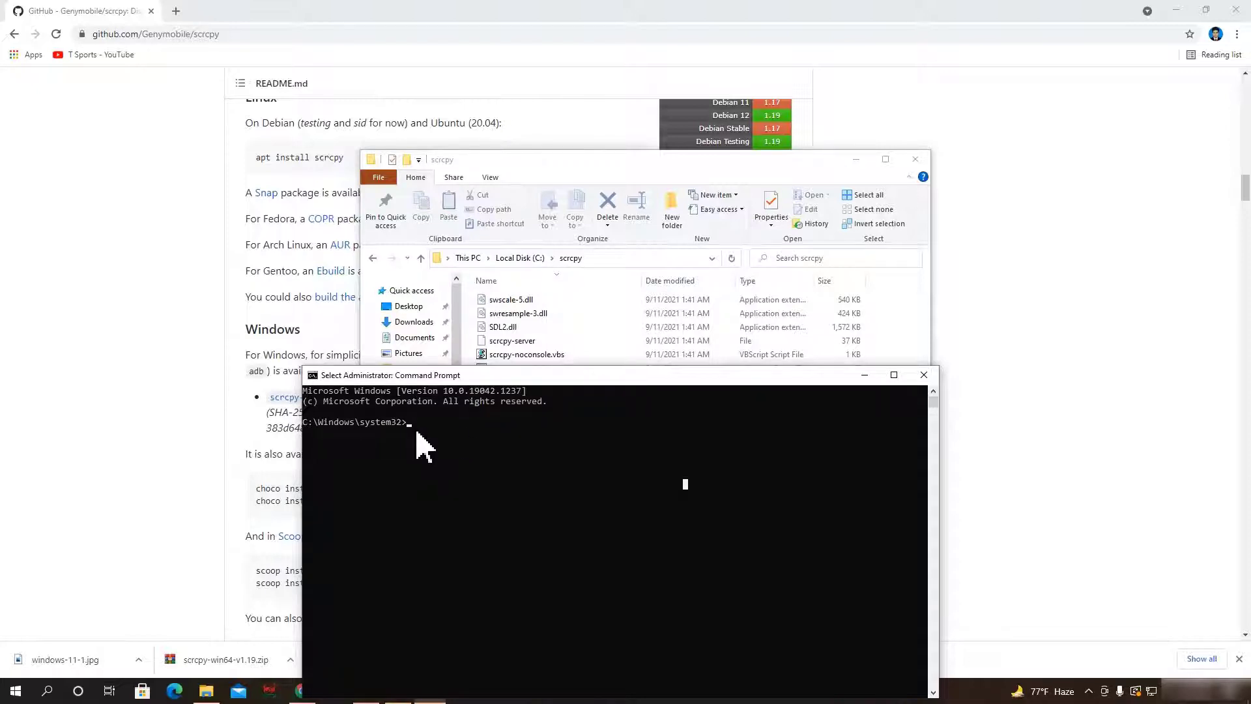
pyautogui.moveTo(565, 384); pyautogui.dragTo(490, 156)
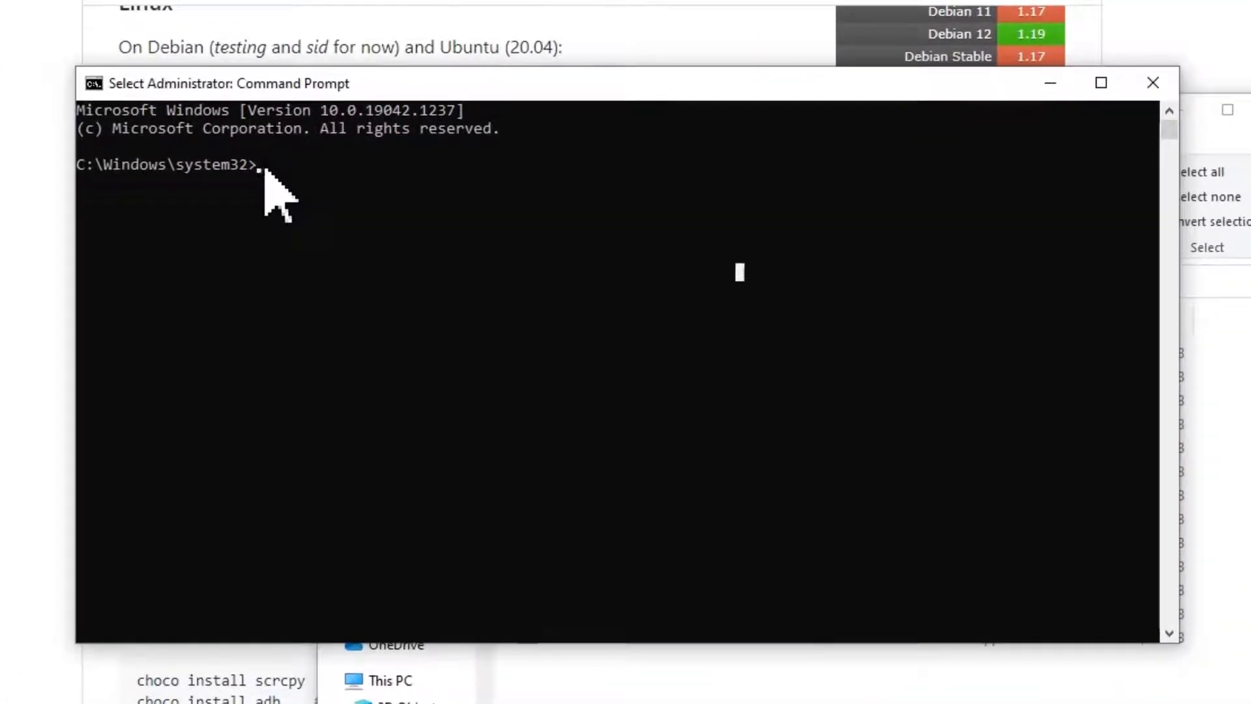
pyautogui.click(261, 164)
pyautogui.write('cd c:\\scrcpy')
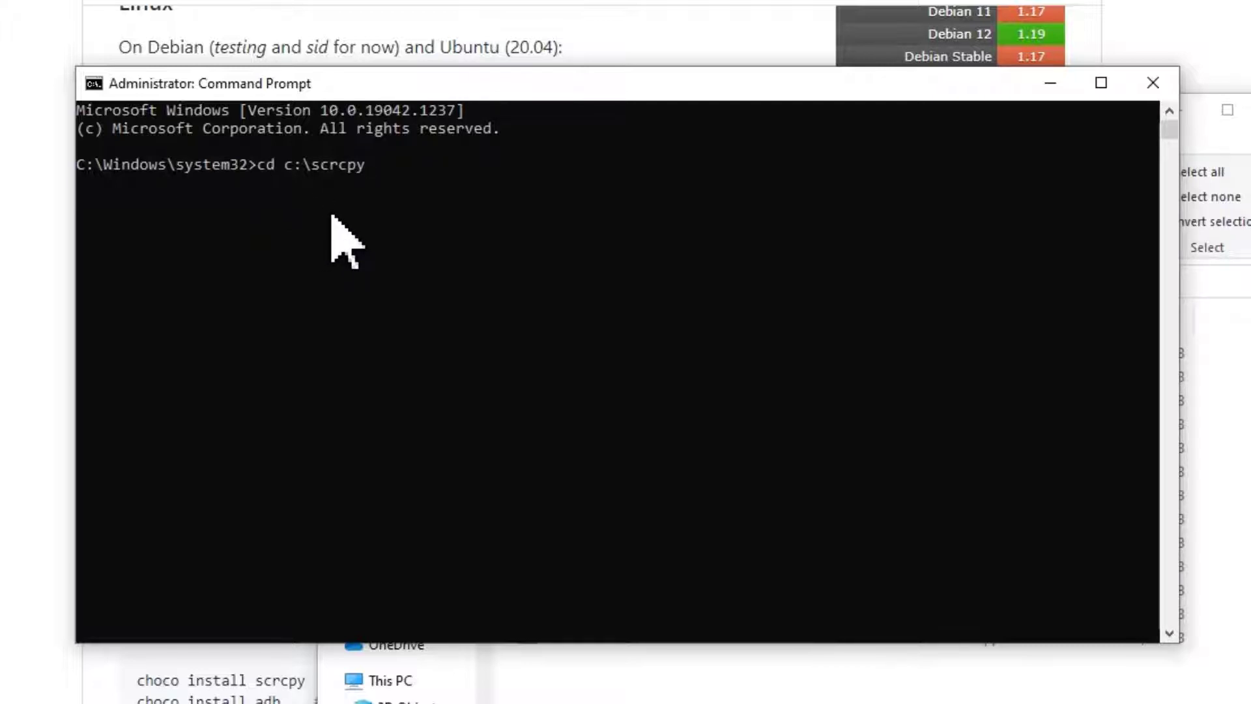
pyautogui.press('Return')
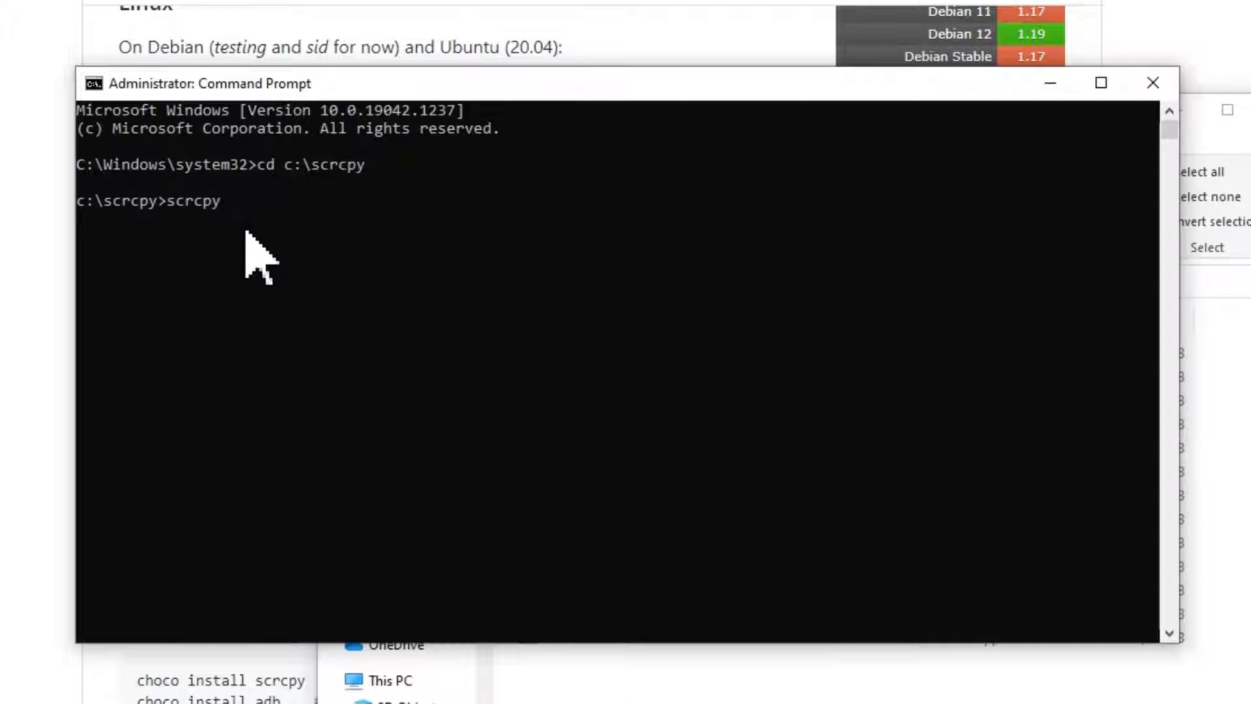
pyautogui.press('Return')
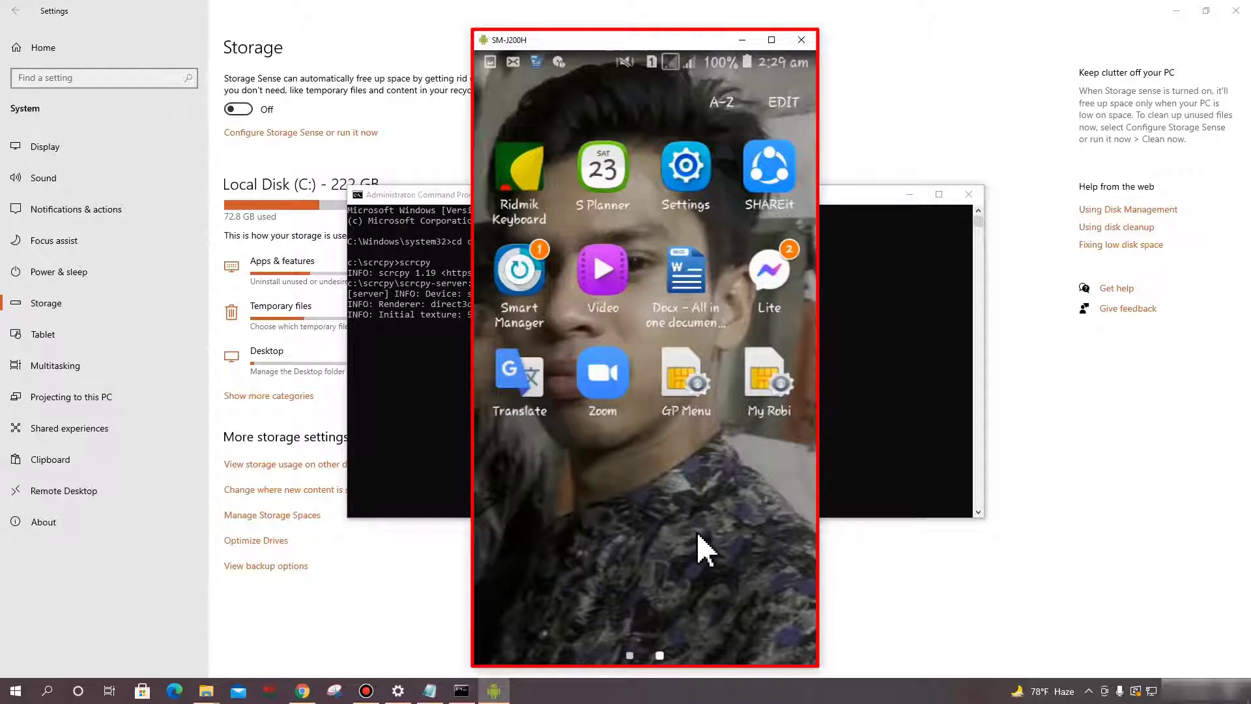
# Step: Open About device in the mirrored phone's Settings, select the Build number entry, and wake the phone's screen
pyautogui.click(687, 168)
pyautogui.scroll(-10, 671, 517)
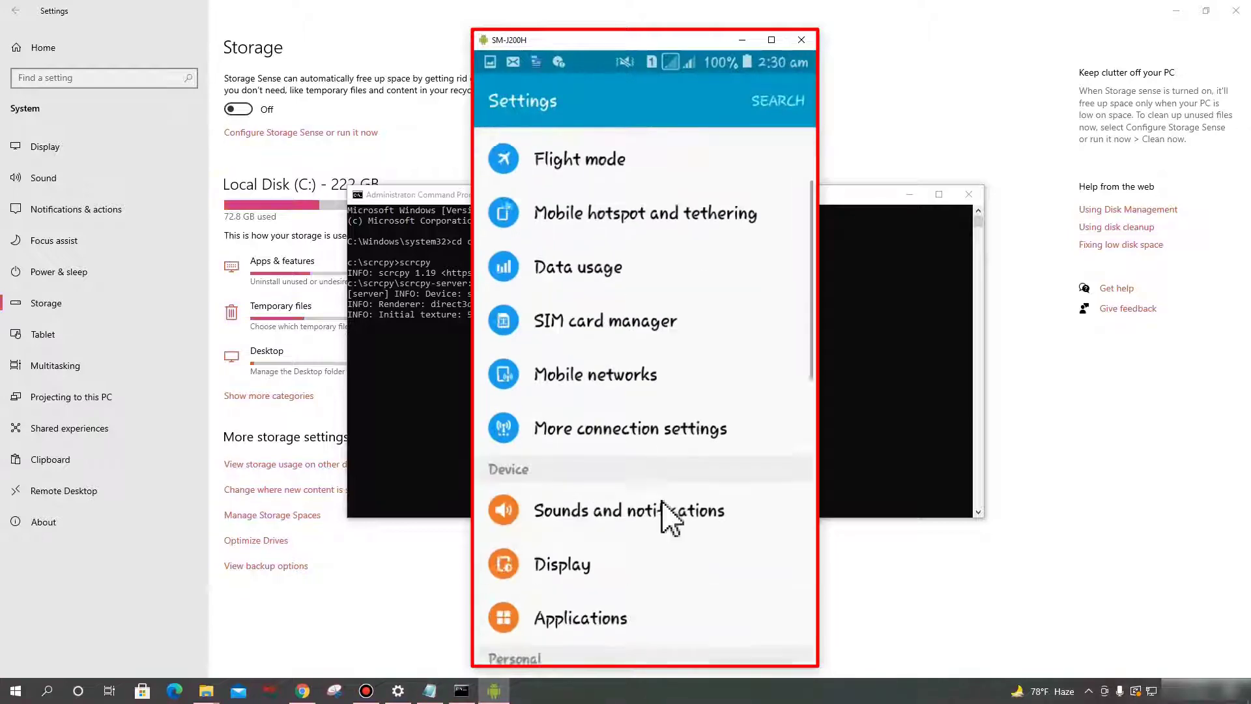
pyautogui.click(567, 641)
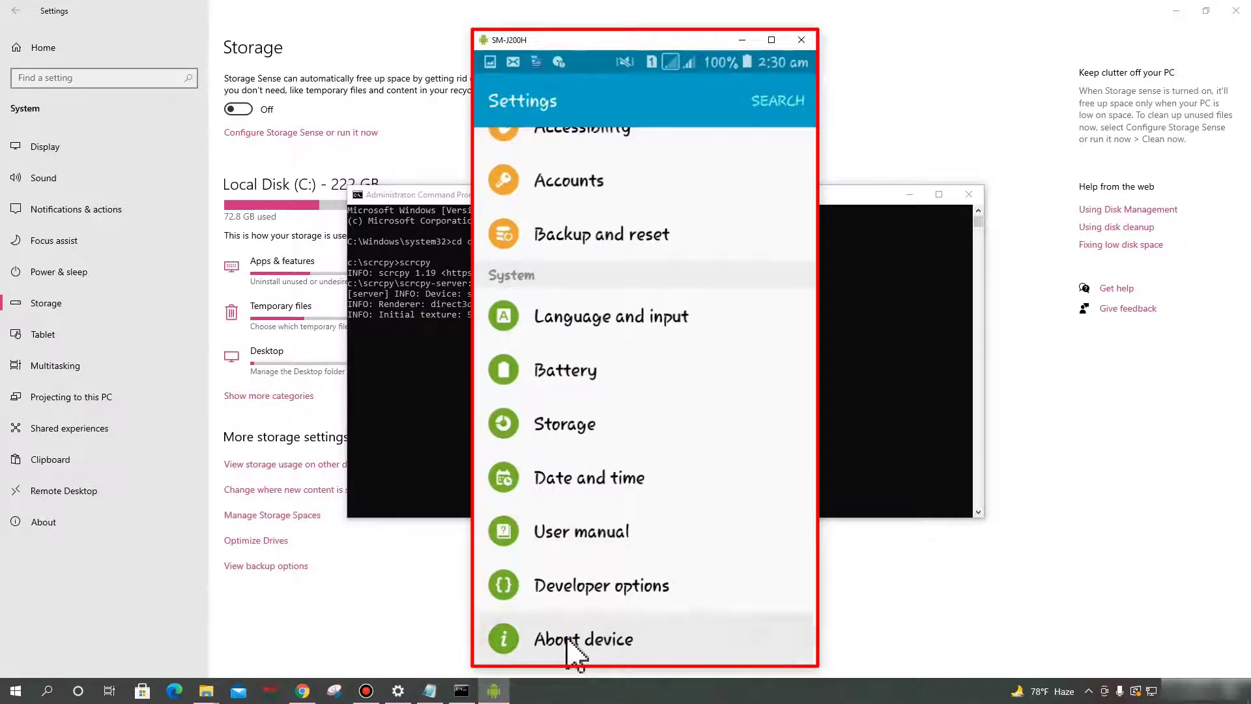
pyautogui.scroll(-5, 606, 499)
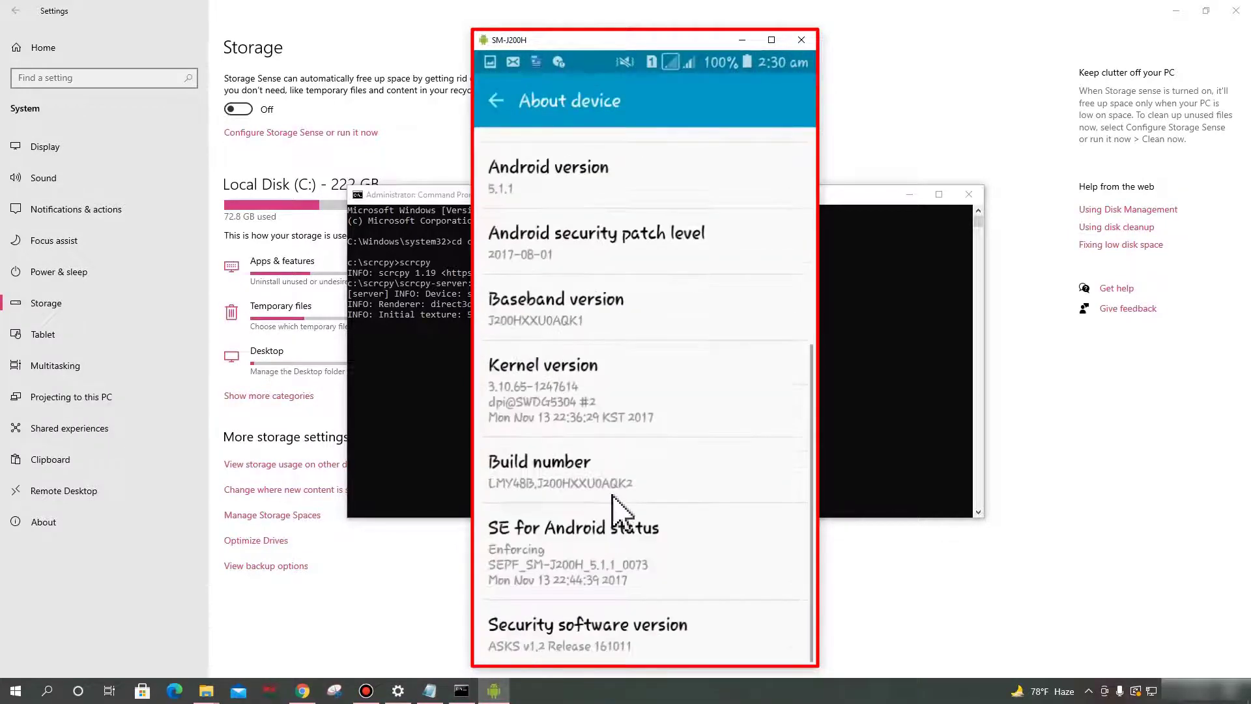
pyautogui.click(563, 471)
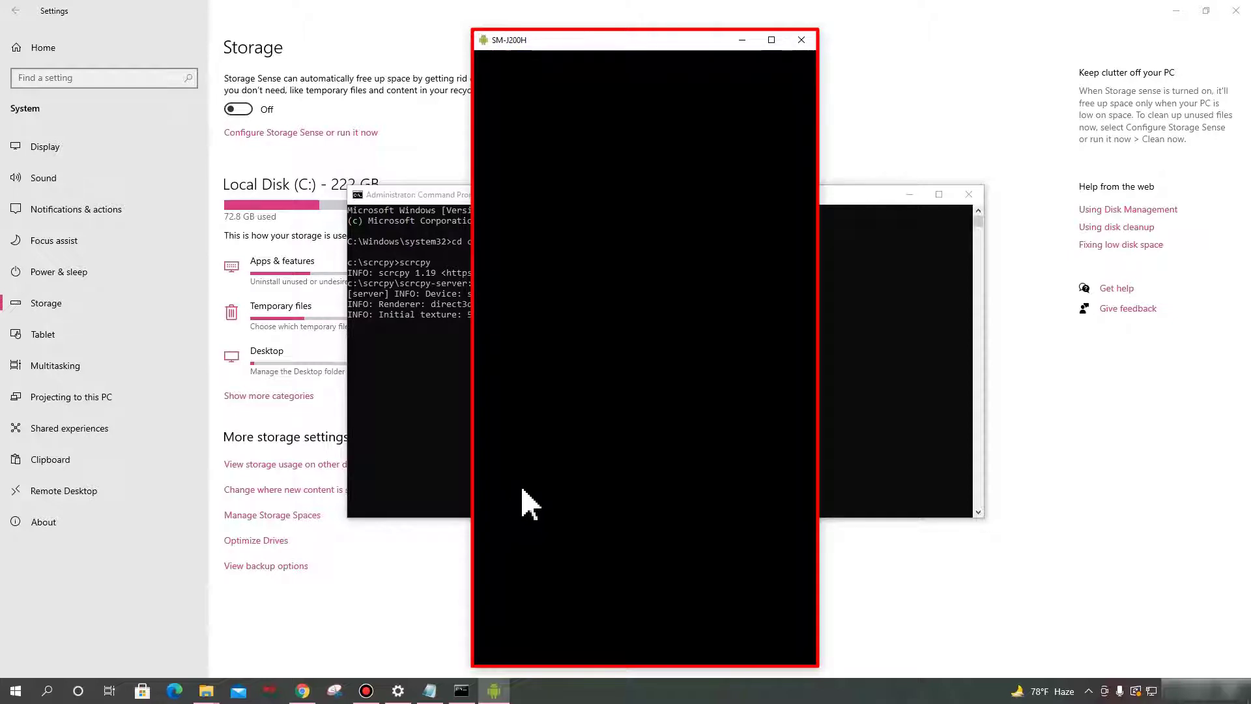
pyautogui.rightClick(523, 489)
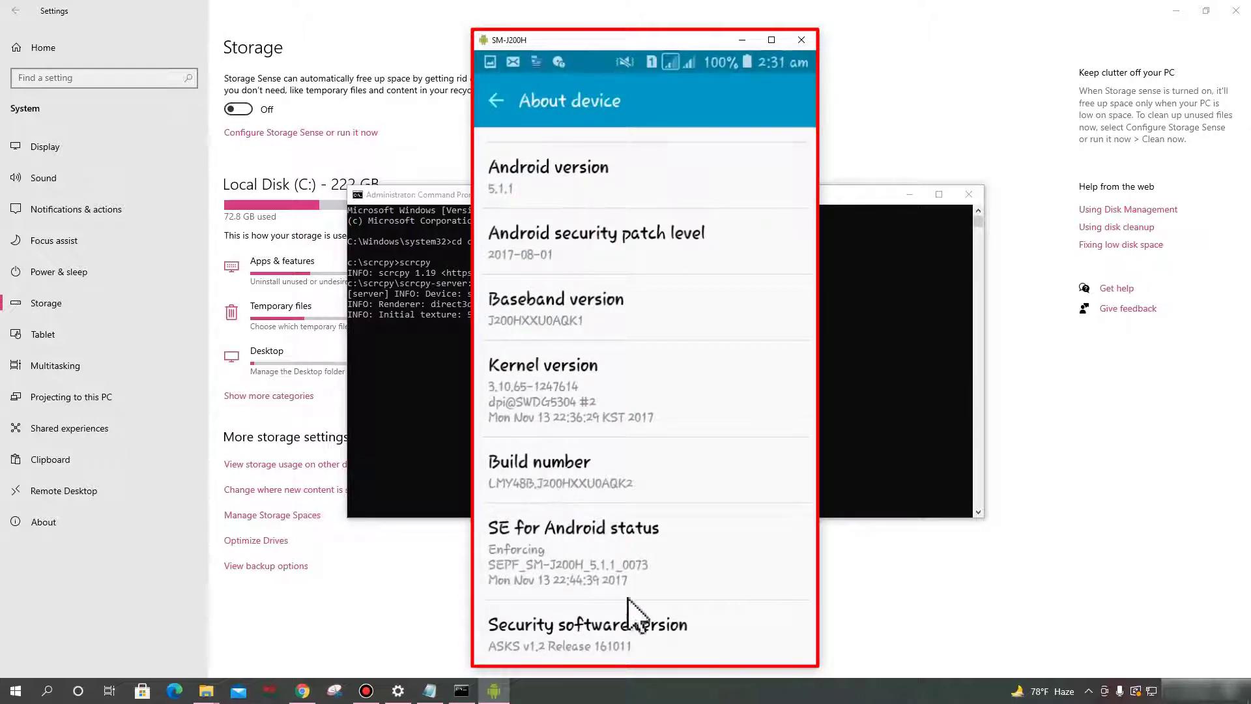
# Step: Return to the phone's Settings list and open Developer options to check the USB debugging switch
pyautogui.click(494, 103)
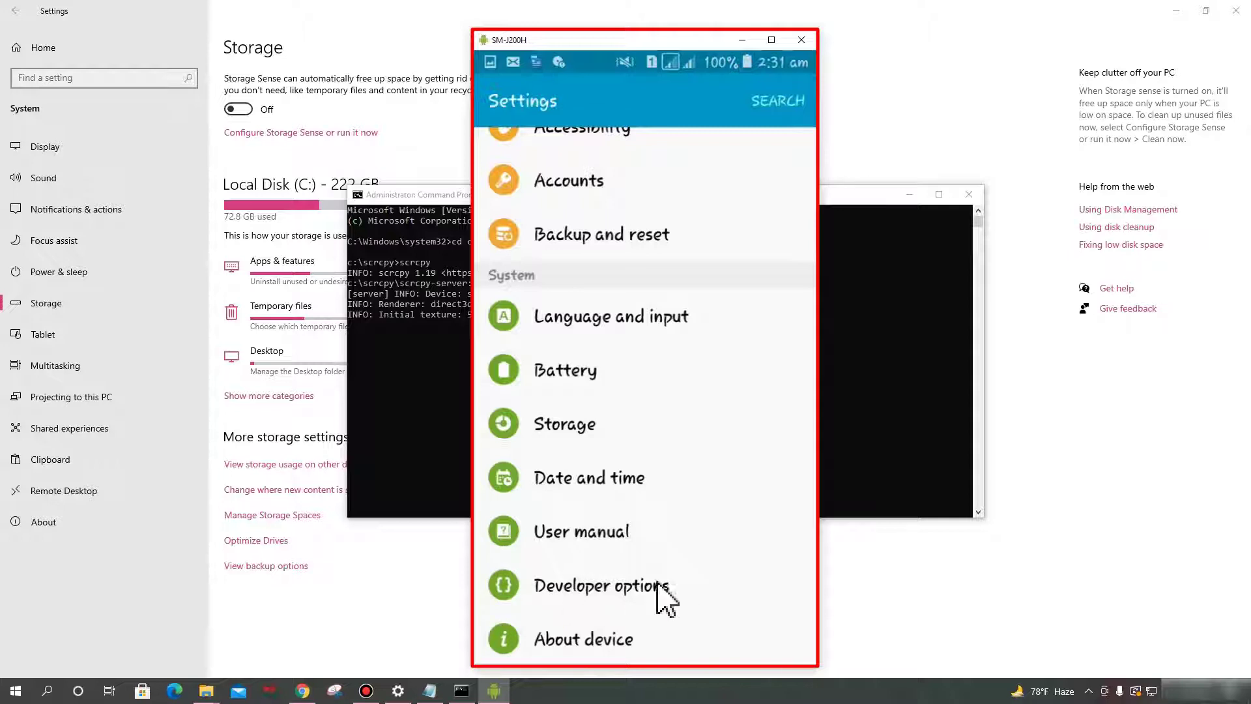
pyautogui.click(593, 585)
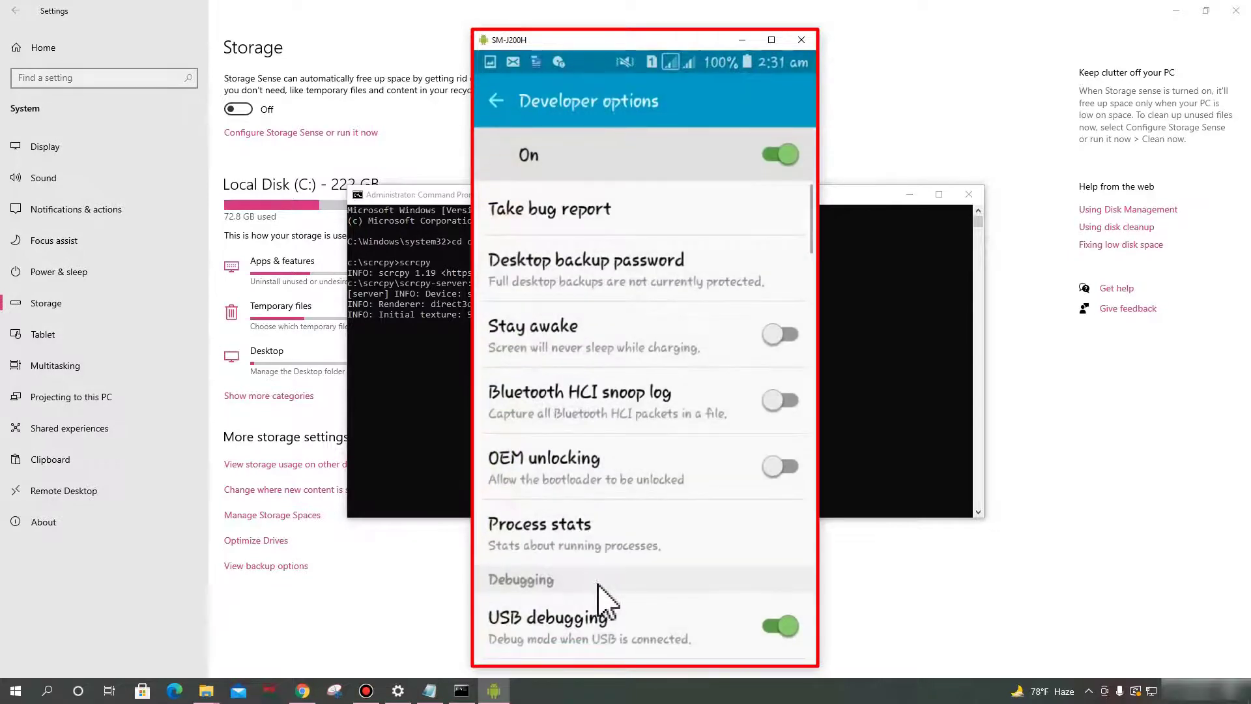
pyautogui.scroll(-2, 590, 384)
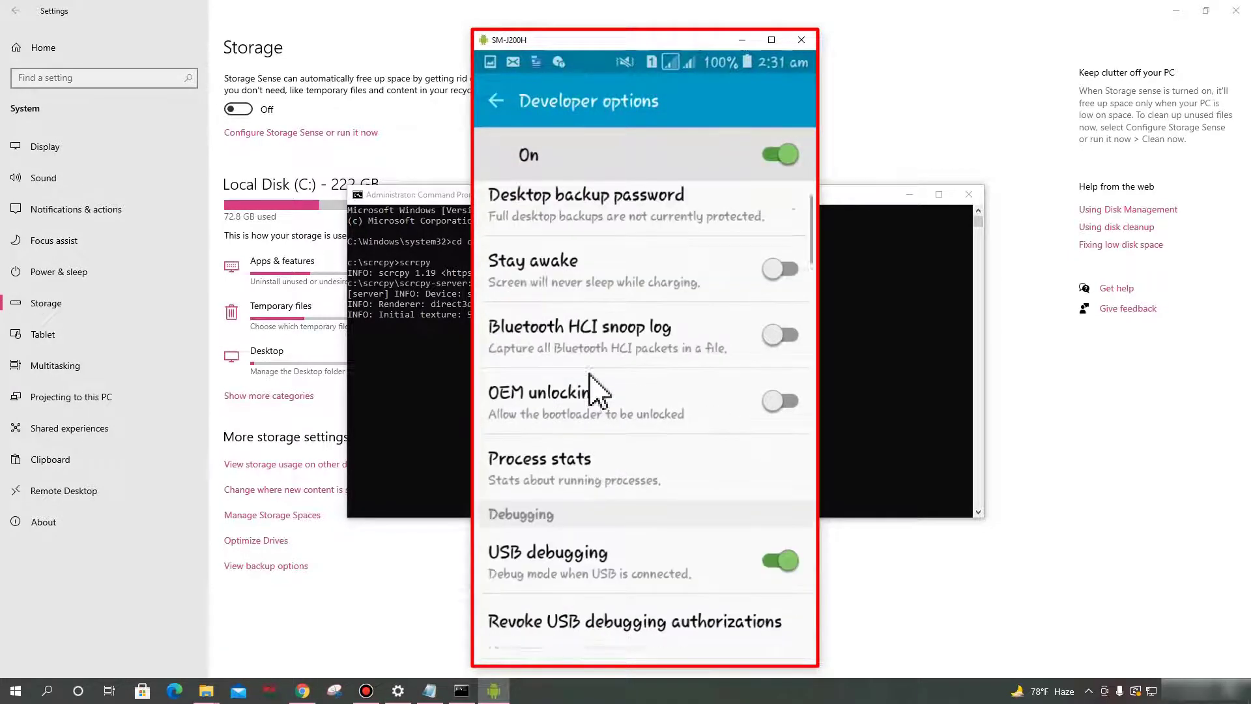
pyautogui.scroll(-4, 590, 384)
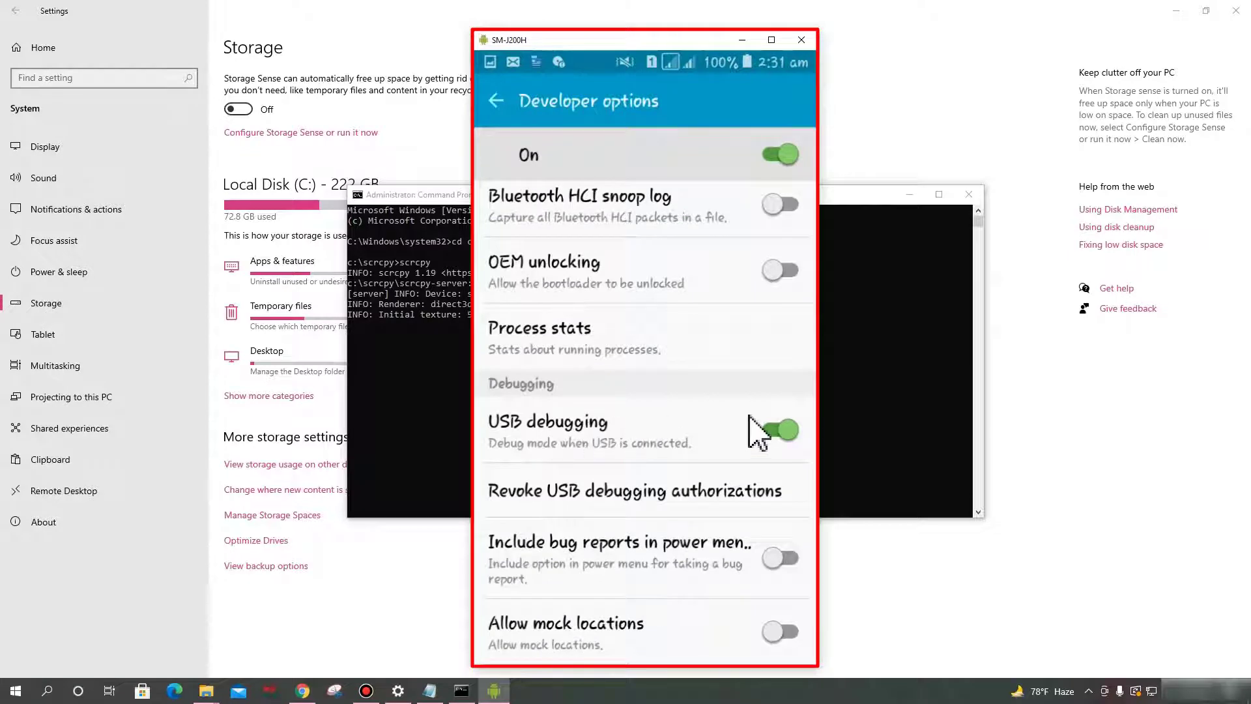